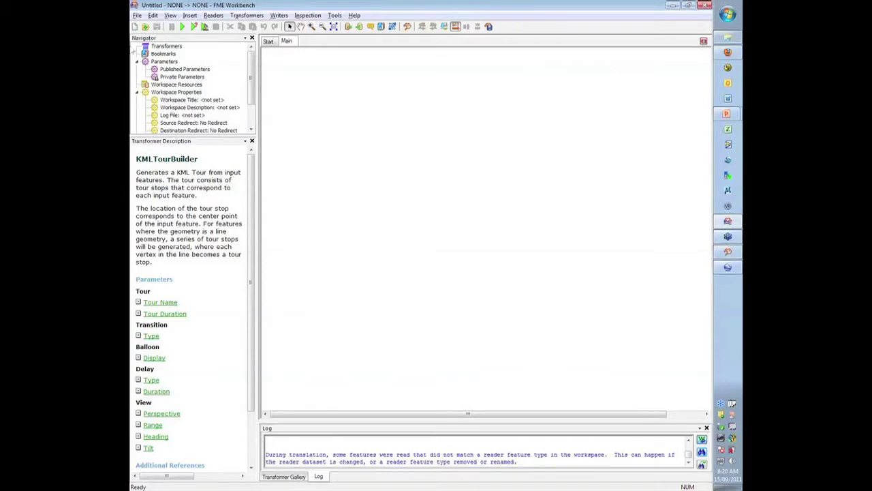
Start a generated workspace reading C:\KMLData\PoliticalMapping.ffs as FME Feature Store (FFS)
key(ctrl+n)
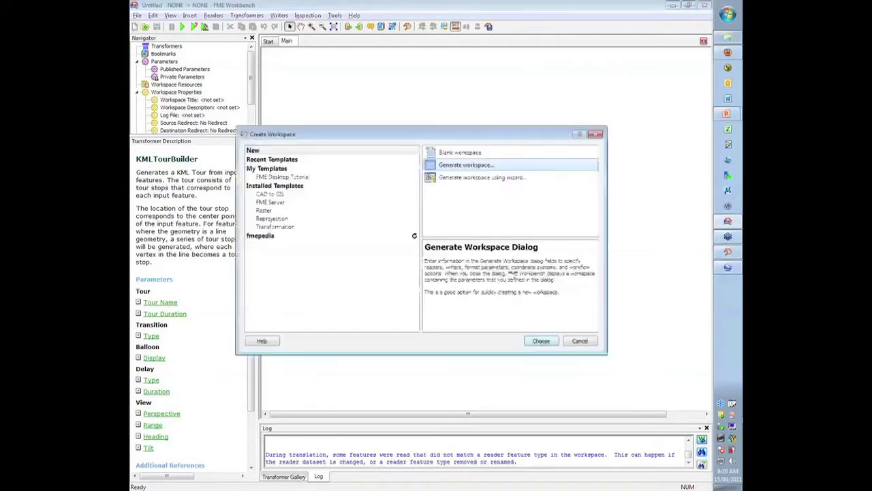
click(541, 344)
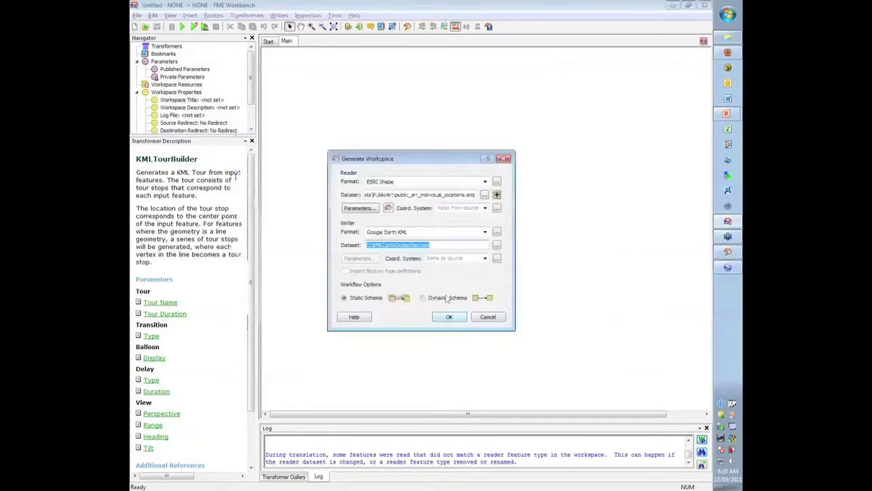
click(422, 180)
text(FME Feature Store (FFS))
key(Tab)
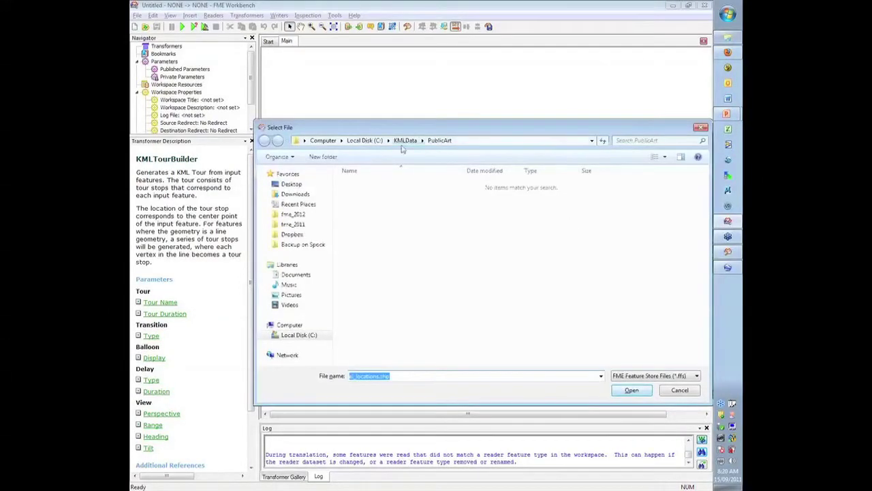
click(405, 140)
click(372, 225)
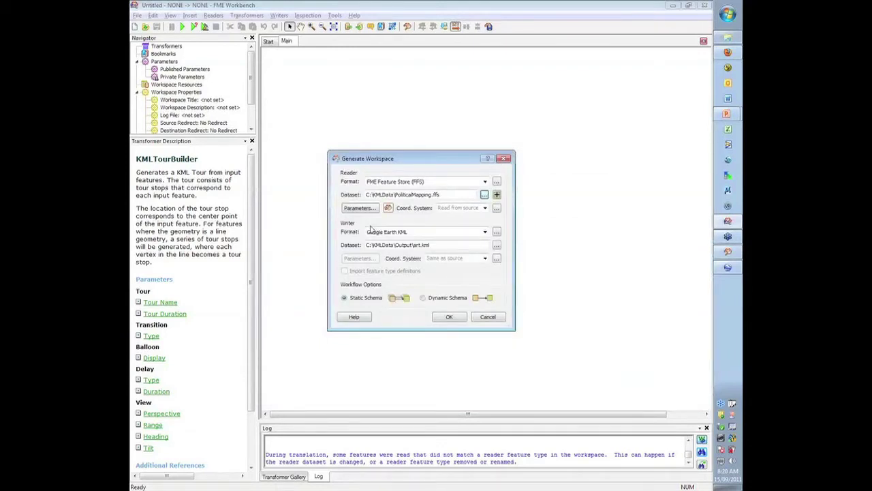
Save the Google Earth KML output as political.kml and generate the workspace
click(497, 244)
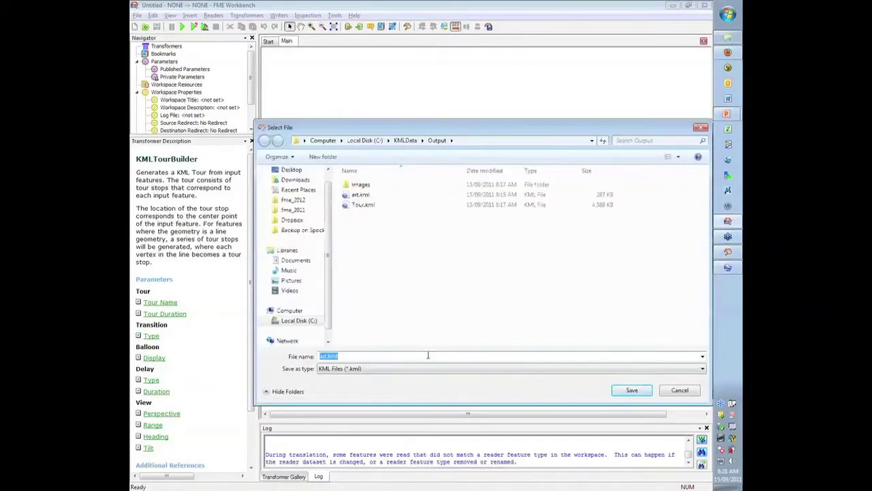
text(pointsn)
key(BackSpace)
key(BackSpace)
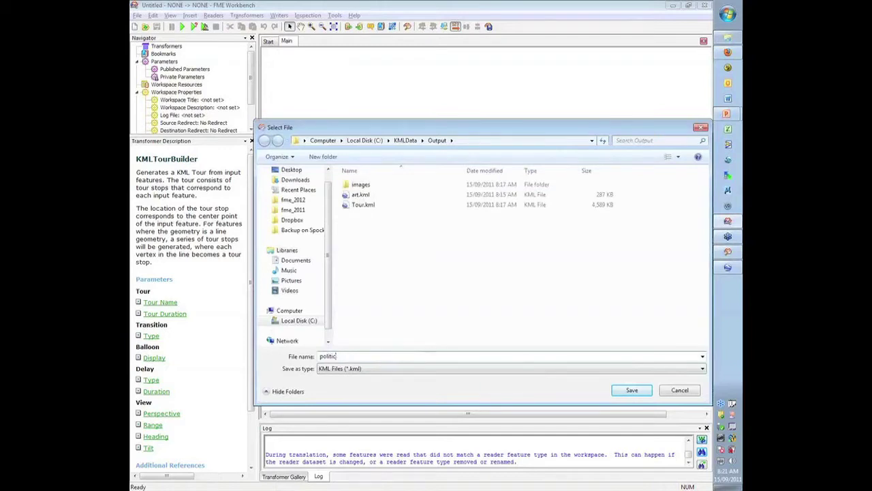
text(al)
key(Return)
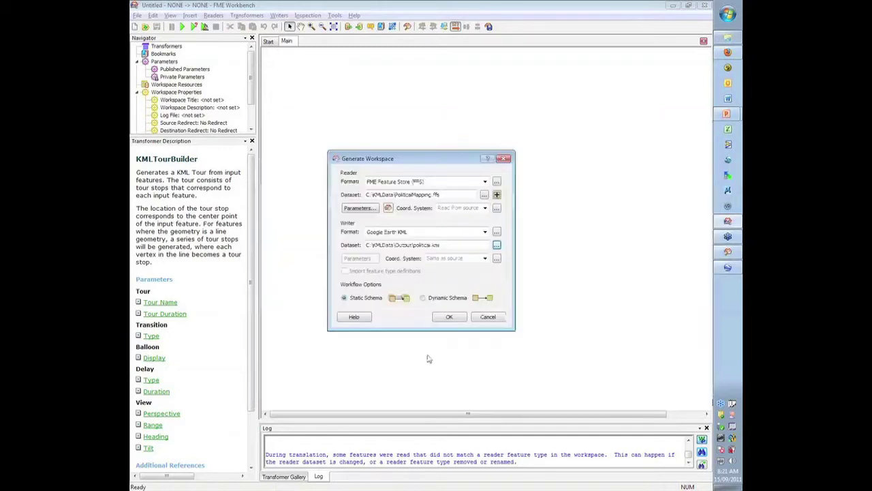
click(449, 318)
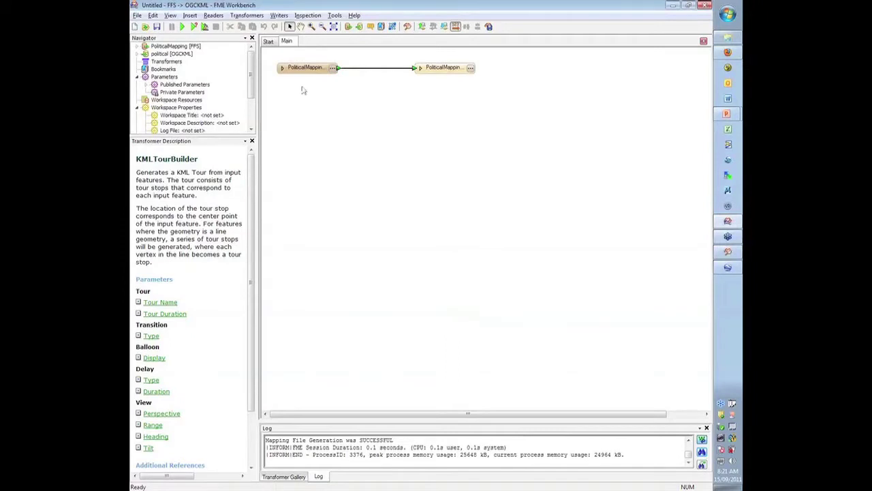
Expand both feature types, move the writer right, and search 'utefil' on the connection
click(282, 68)
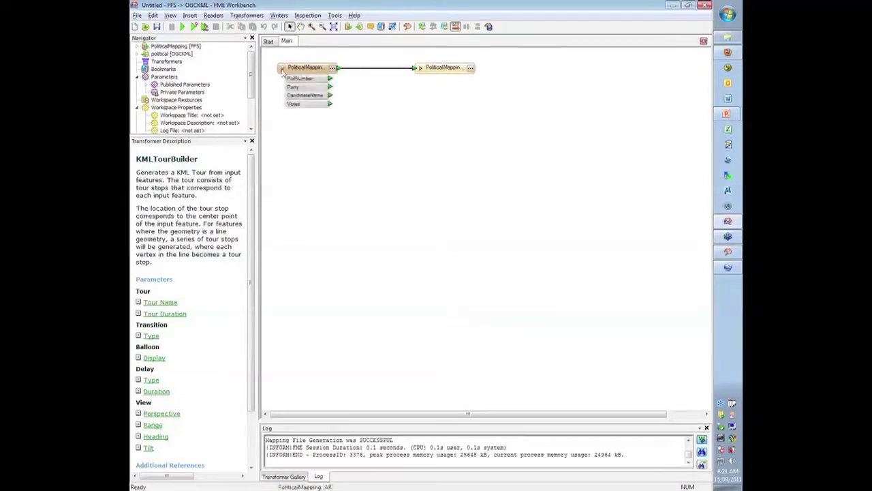
click(420, 70)
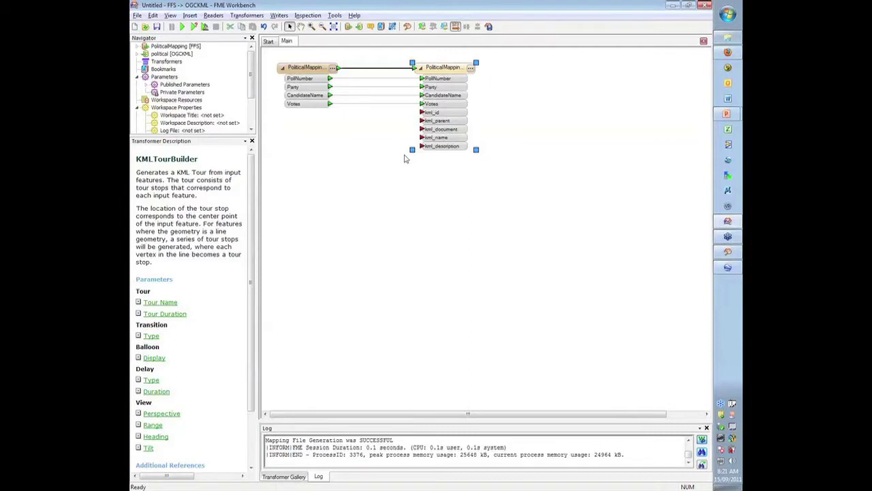
drag(447, 79, 632, 71)
click(460, 68)
text(utefil)
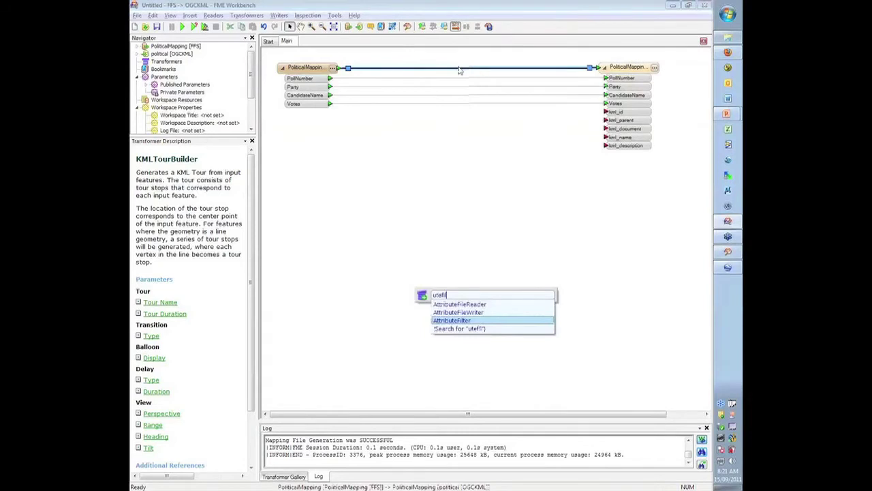
Insert an AttributeFilter on CandidateName, importing the five candidate names as output ports
key(Return)
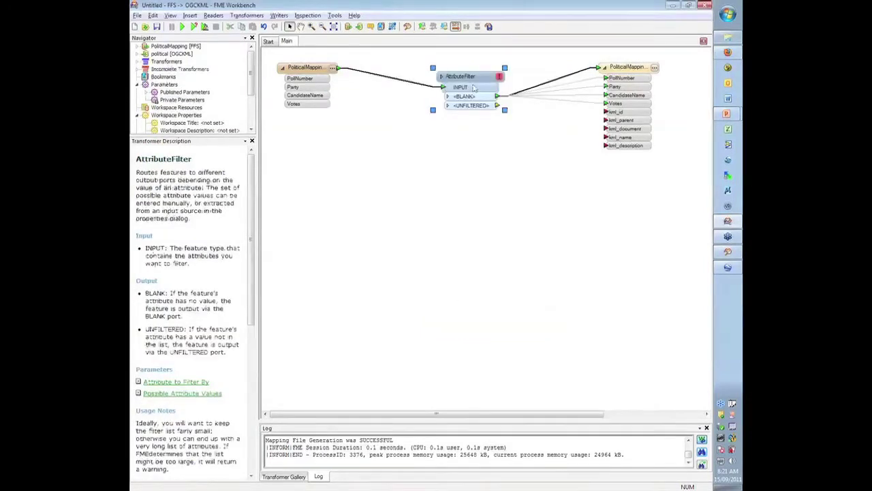
drag(475, 77, 394, 59)
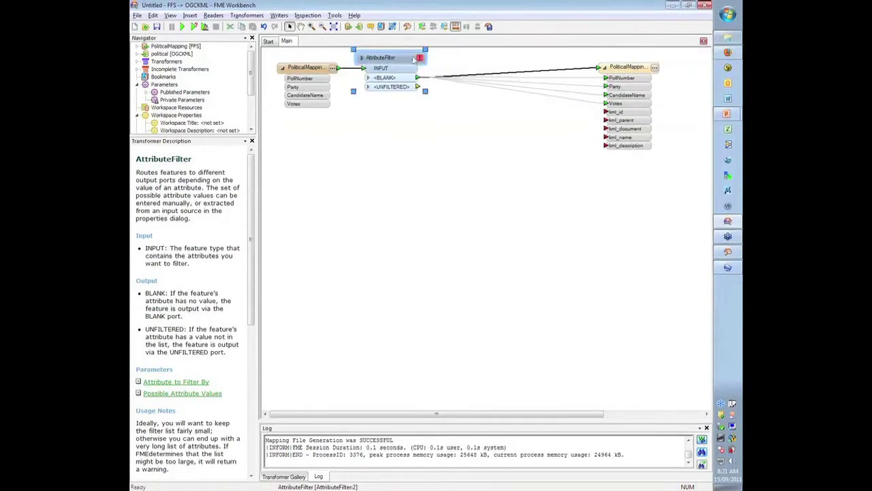
click(415, 58)
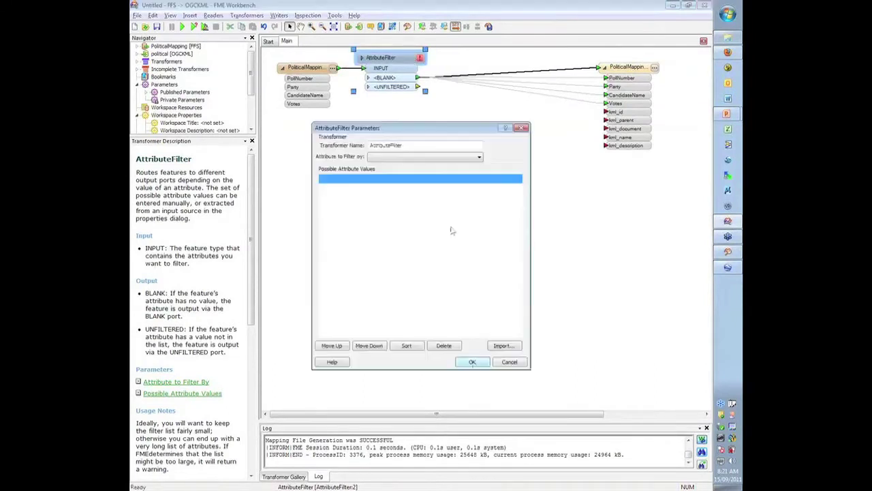
click(479, 157)
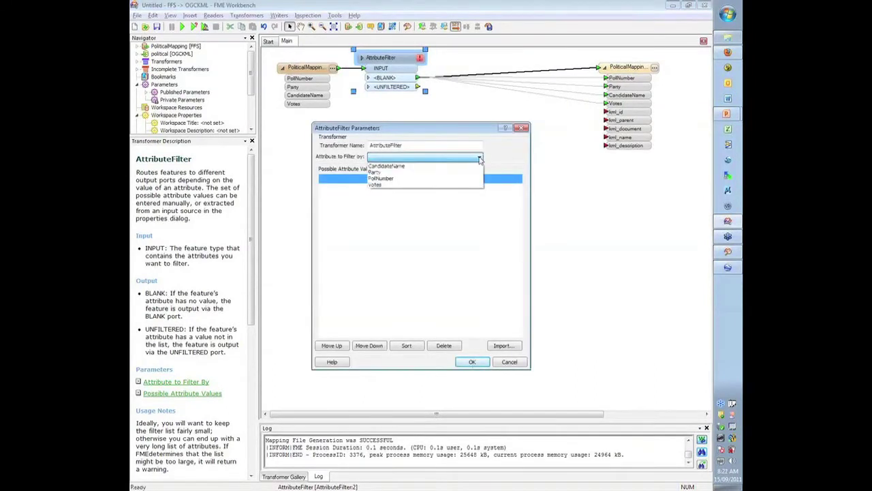
click(475, 166)
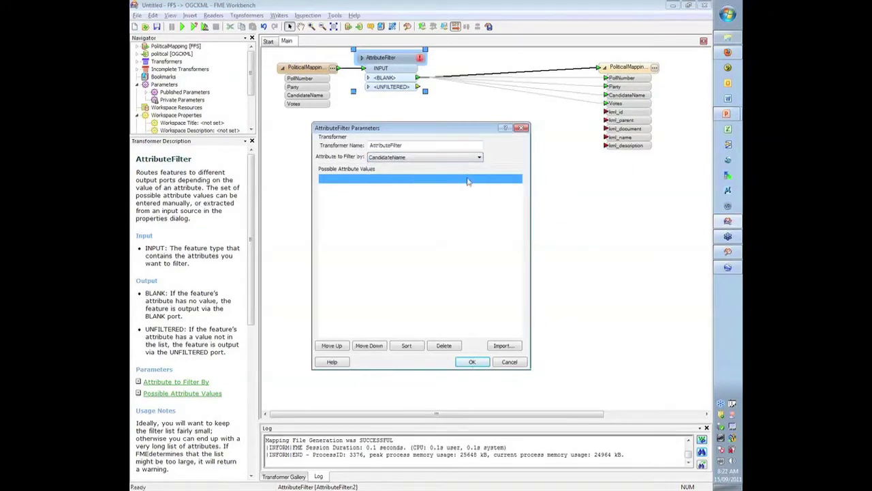
click(502, 345)
click(482, 319)
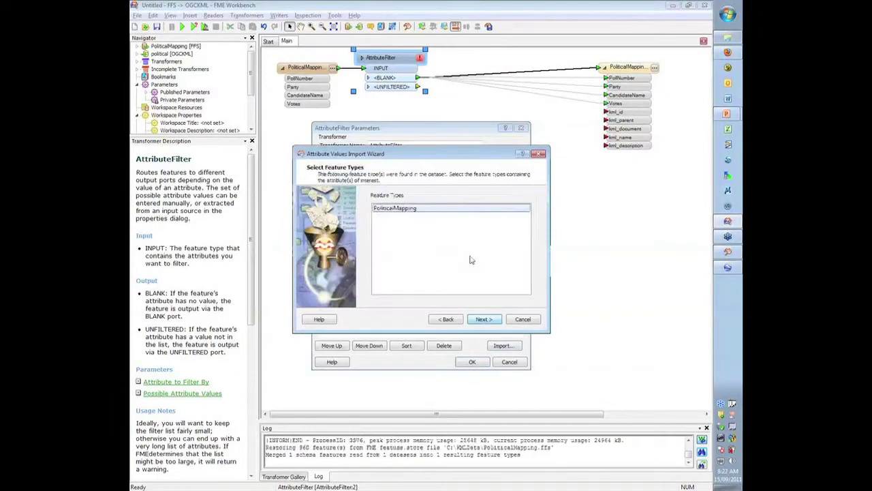
click(483, 319)
click(484, 319)
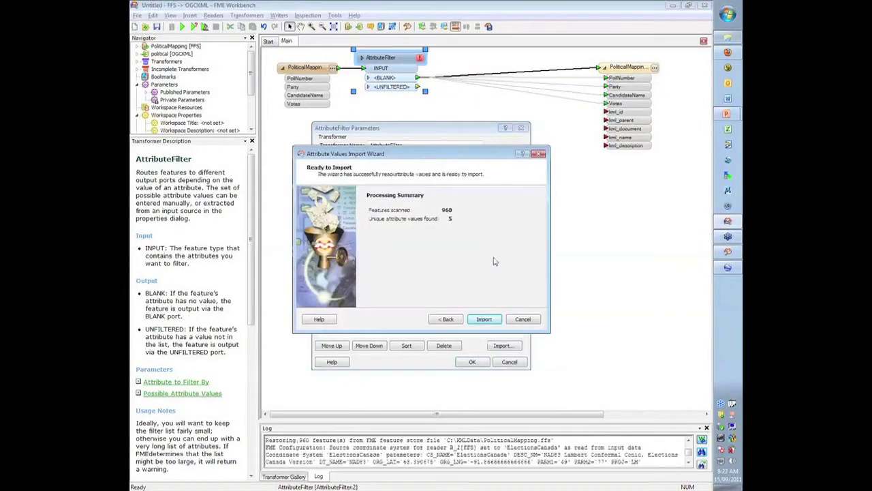
click(485, 322)
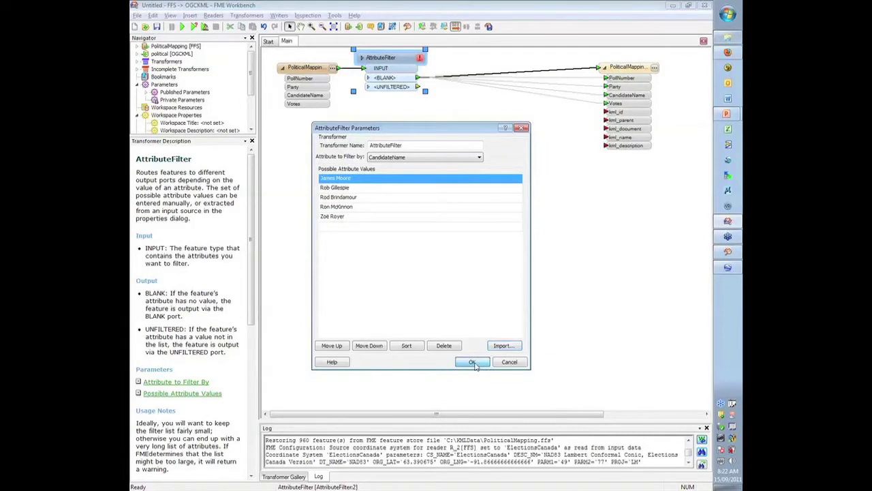
click(473, 363)
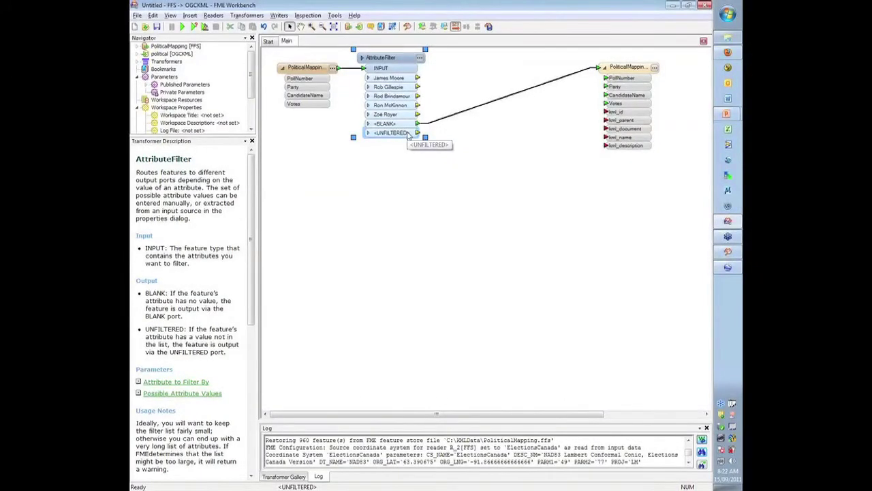
Delete the BLANK link to the writer and place a KMLStyler on the first candidate's output
key(Delete)
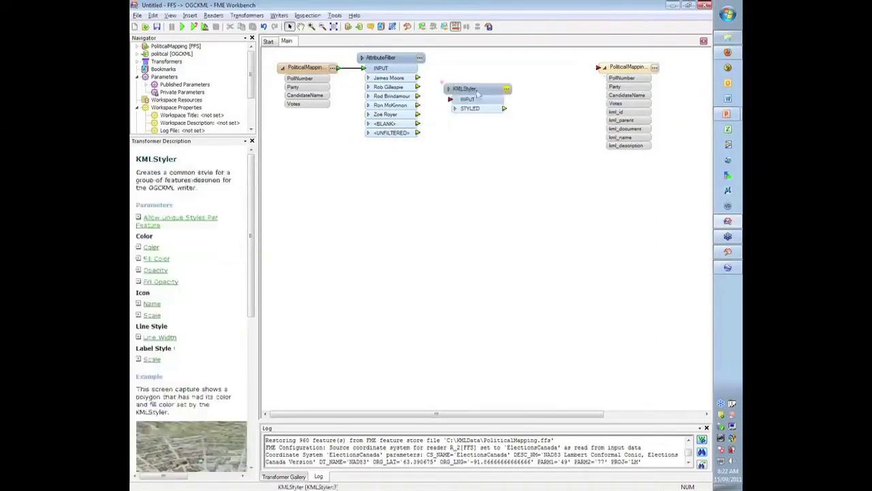
click(469, 86)
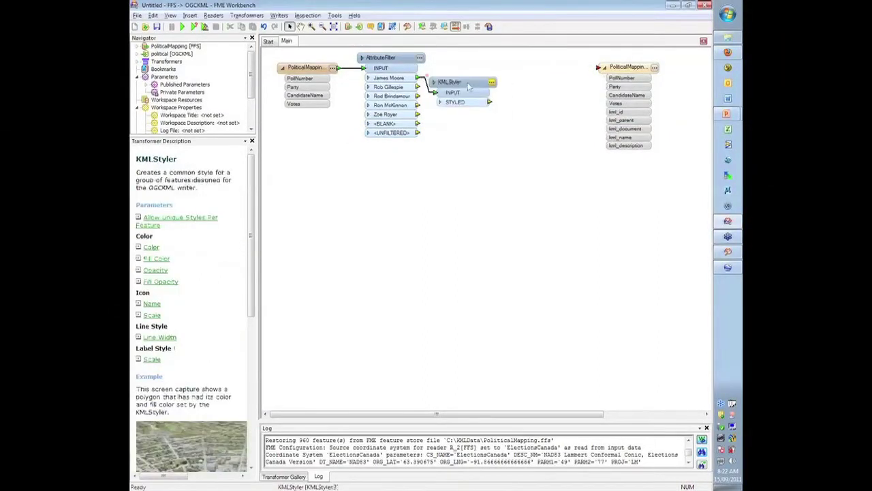
drag(469, 85, 484, 75)
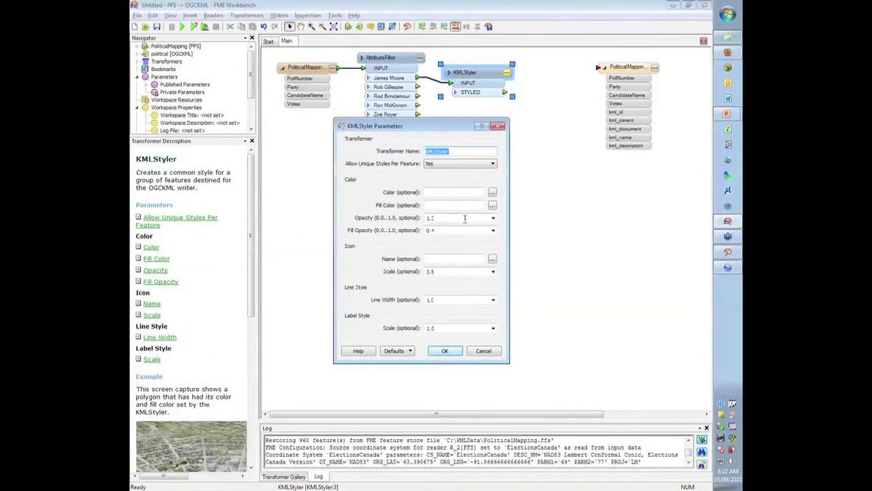
Set the KMLStyler colour to black, fill colour to orange and fill opacity to 0.8
click(494, 194)
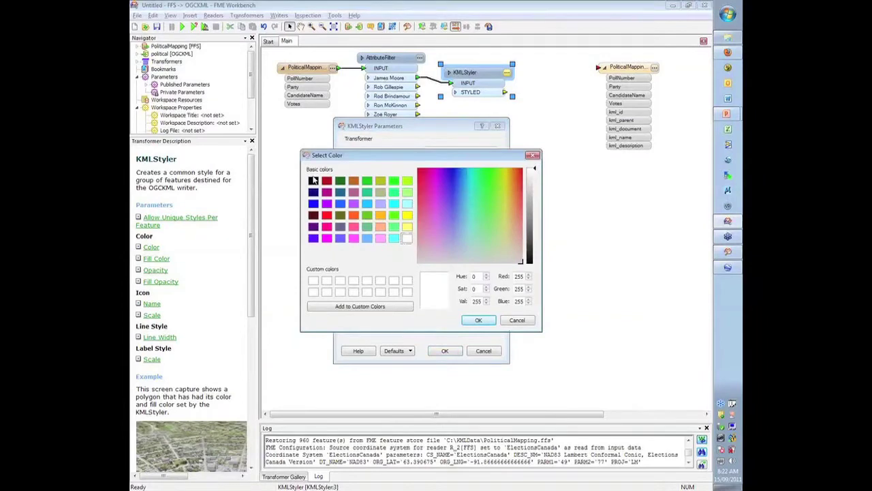
click(314, 179)
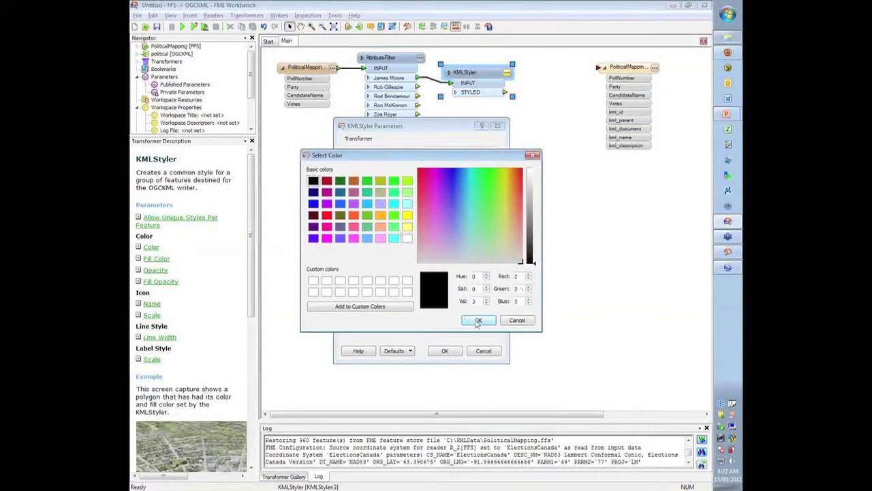
click(477, 321)
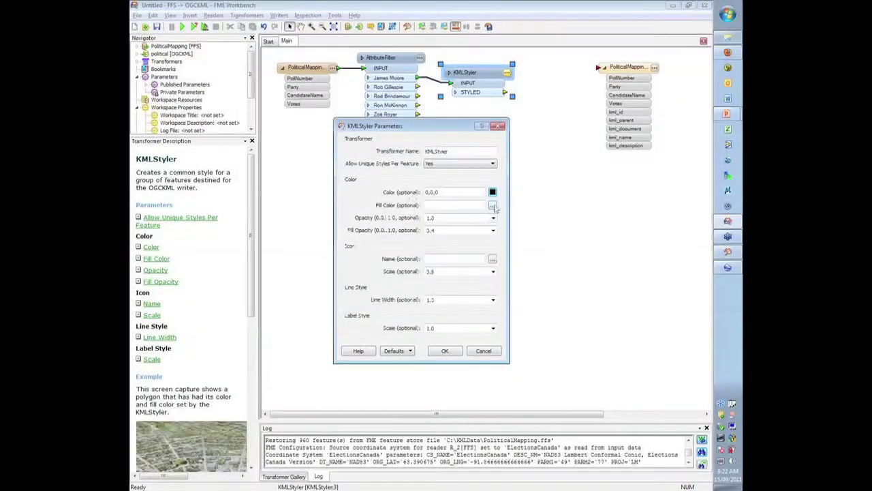
click(492, 206)
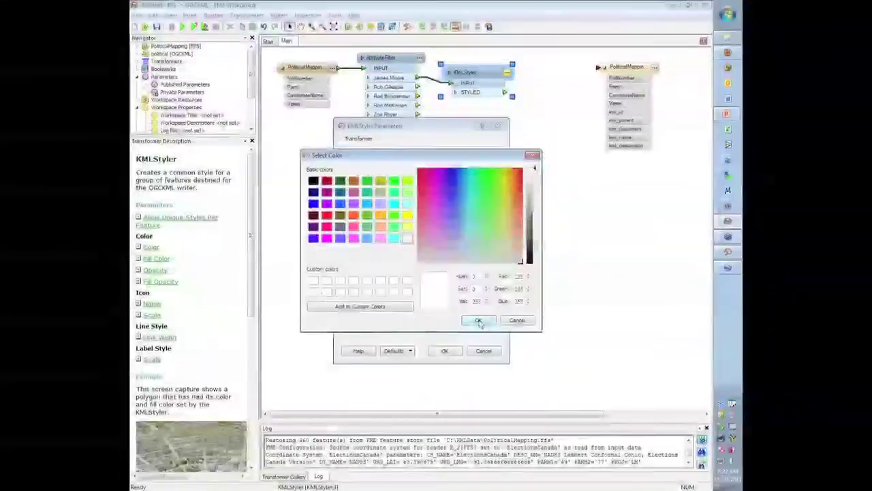
click(380, 215)
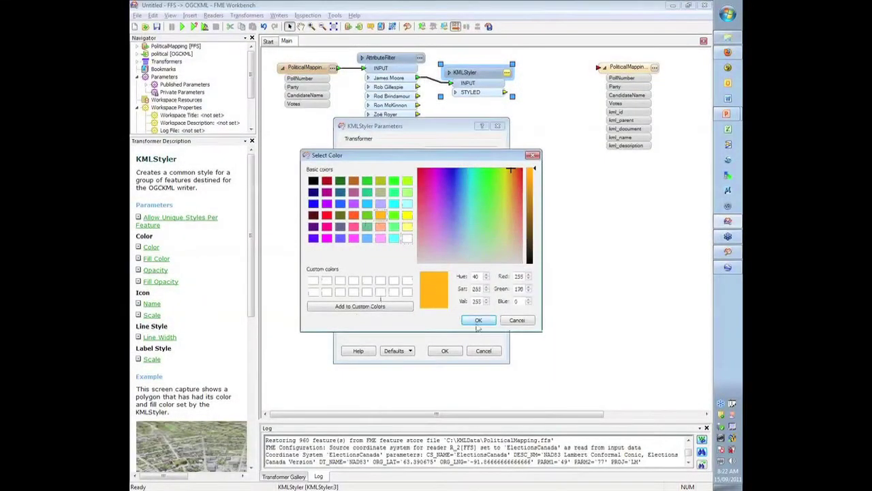
click(477, 322)
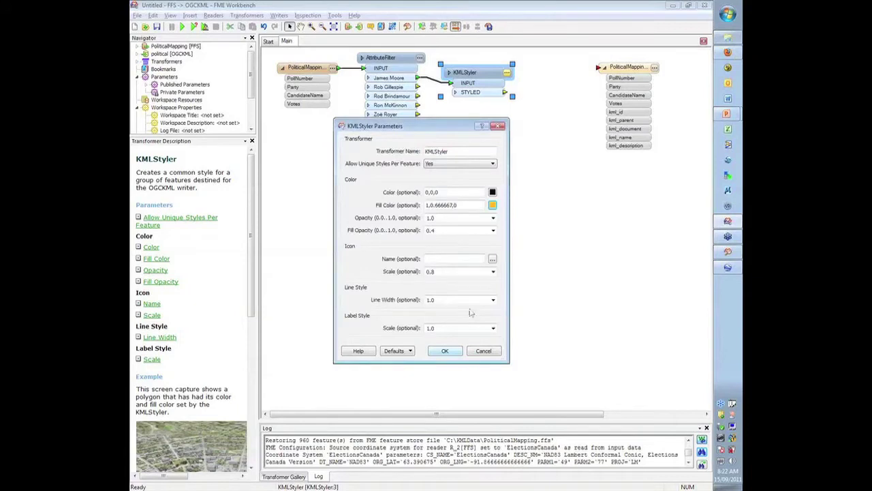
click(453, 230)
key(BackSpace)
key(BackSpace)
text(.8)
click(445, 351)
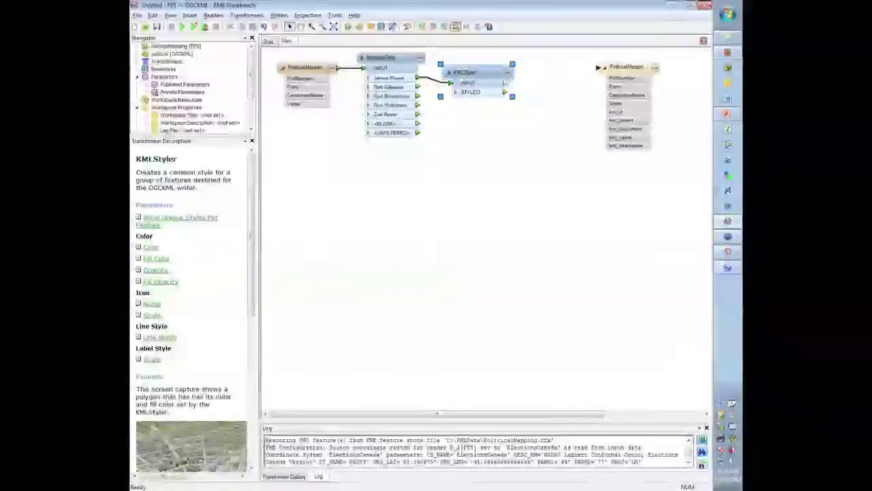
Connect the KMLStyler to the KML writer, run the translation, and nudge the reader left
drag(504, 92, 598, 68)
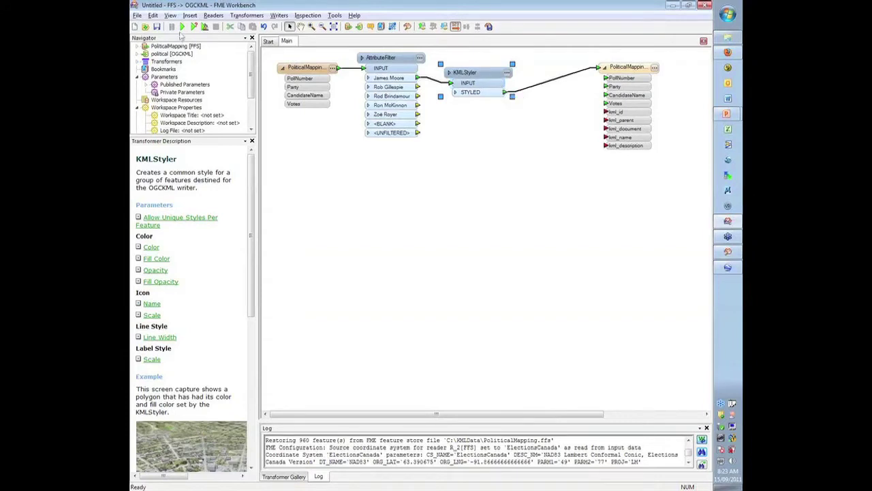
click(182, 26)
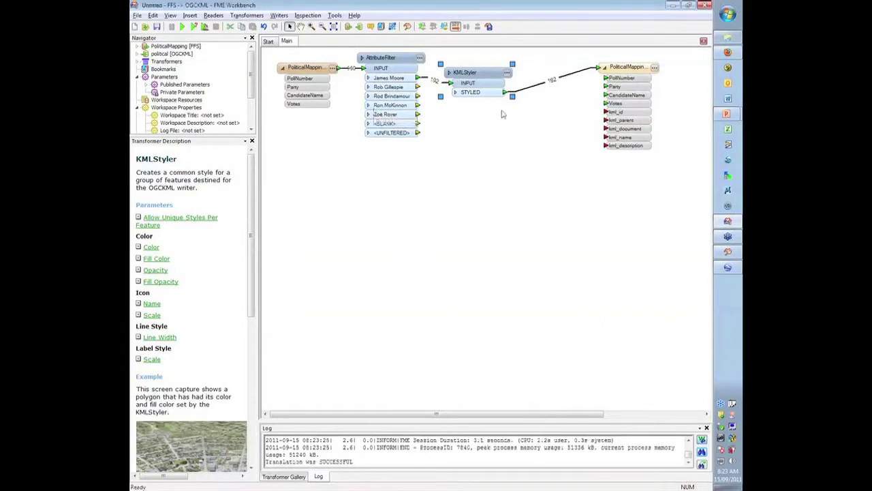
drag(317, 70, 307, 71)
click(307, 71)
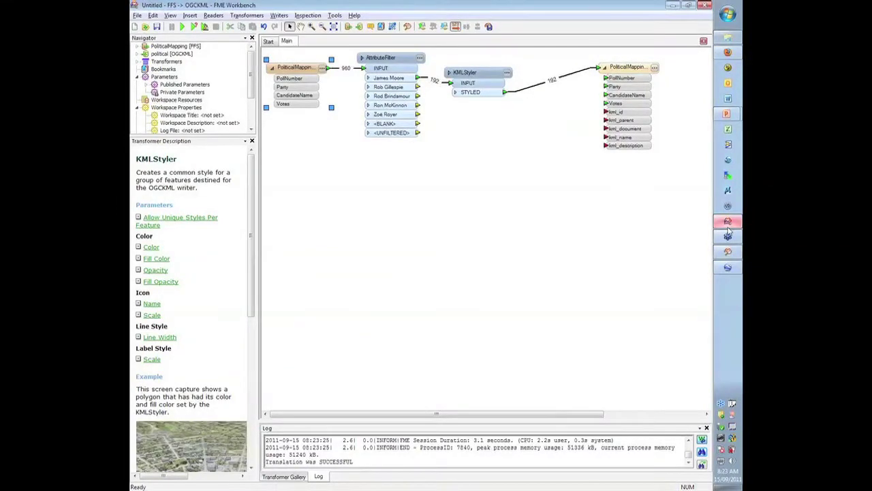
In Google Earth, dismiss the sightseeing tour and open the political KML output
mouse_move(729, 269)
click(729, 267)
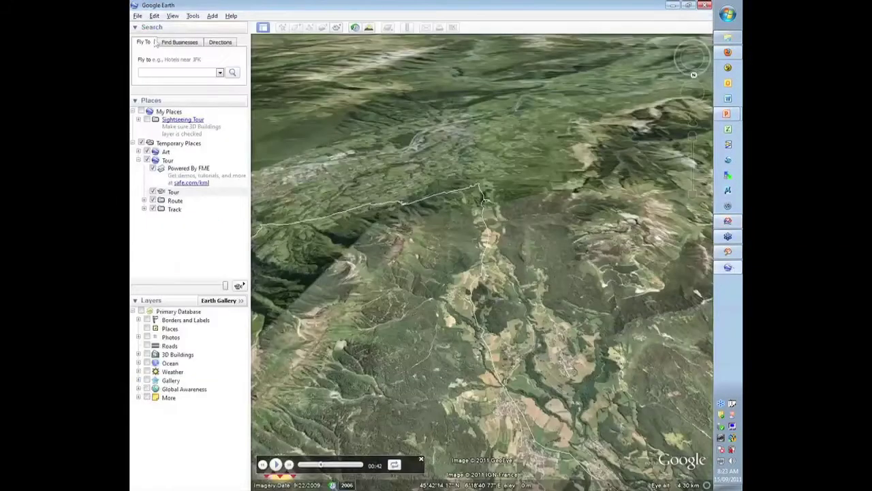
click(137, 15)
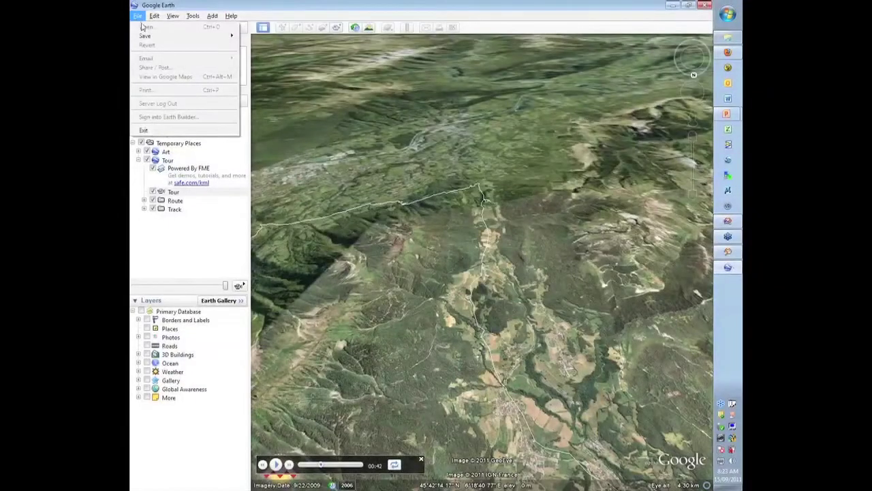
click(422, 461)
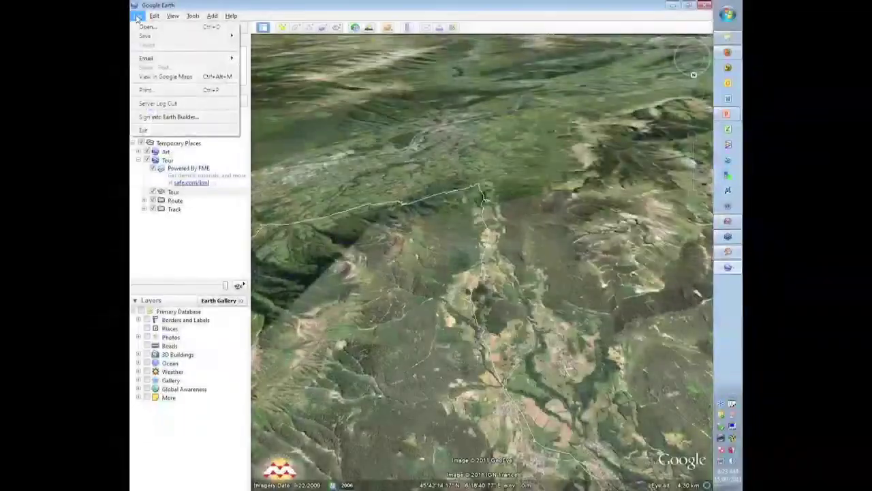
click(148, 26)
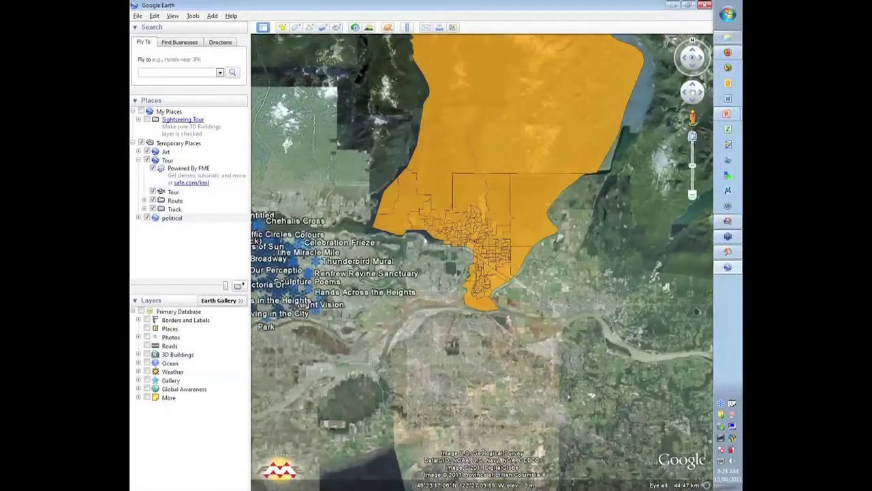
Zoom in and view the attribute balloons of four orange poll polygons
scroll(481, 262, up, 3)
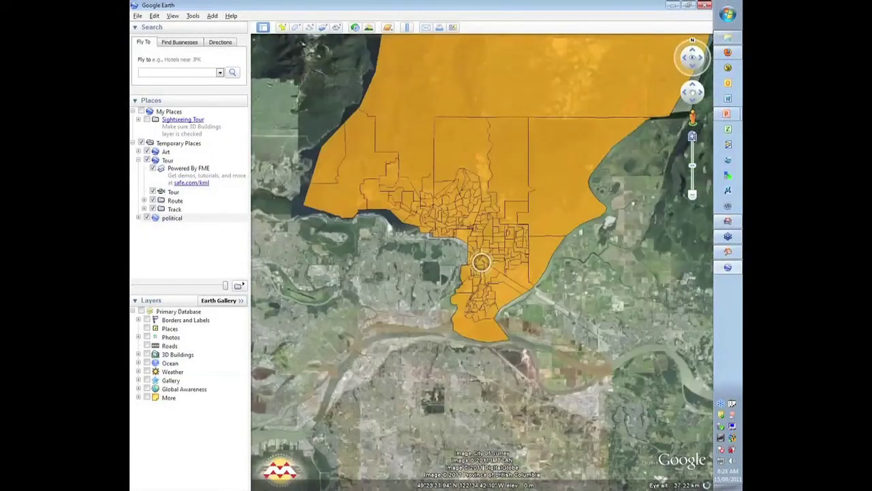
scroll(481, 262, up, 3)
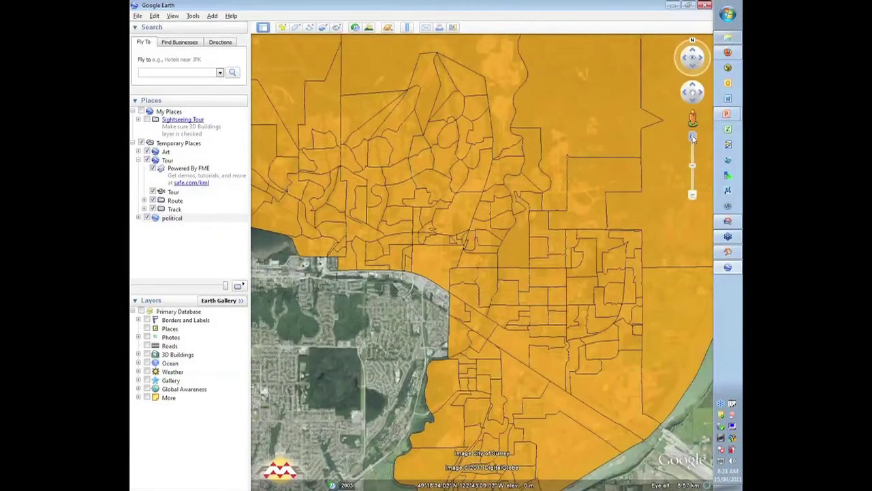
scroll(481, 263, up, 3)
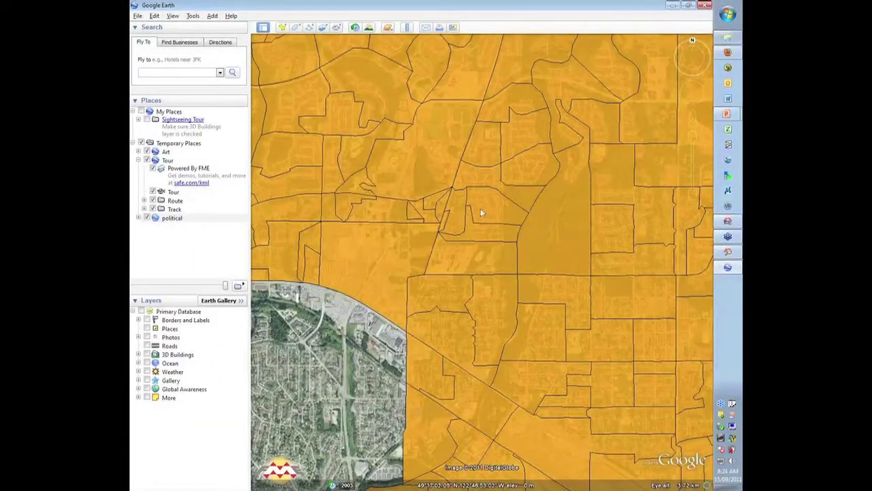
click(483, 208)
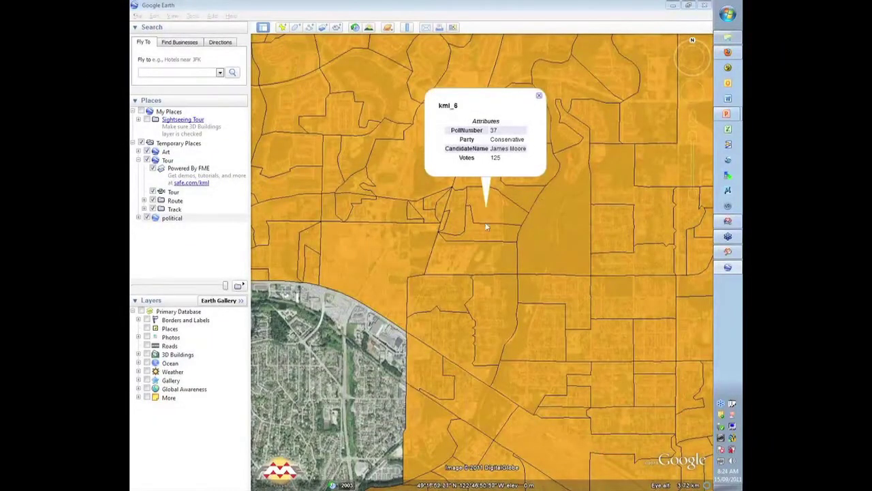
click(485, 231)
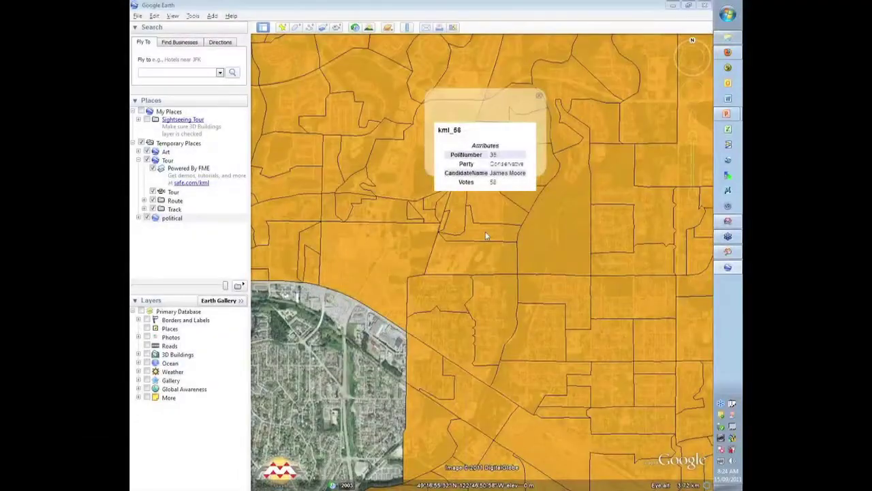
click(554, 238)
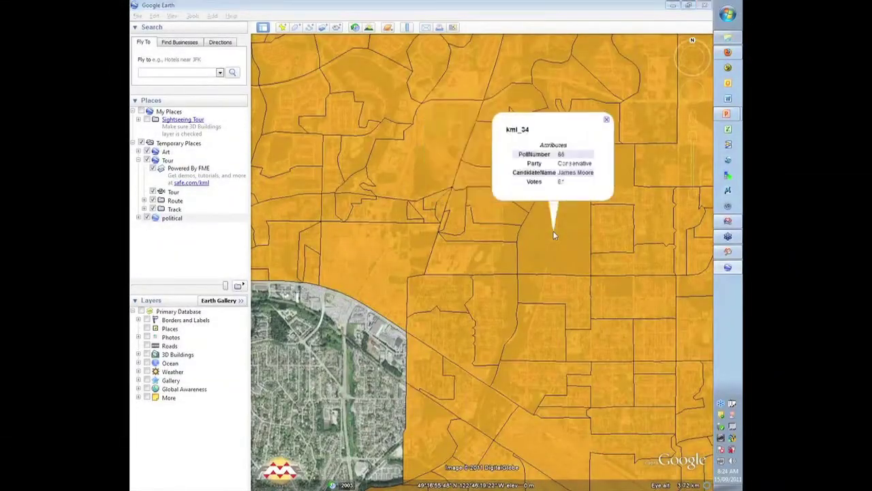
click(620, 232)
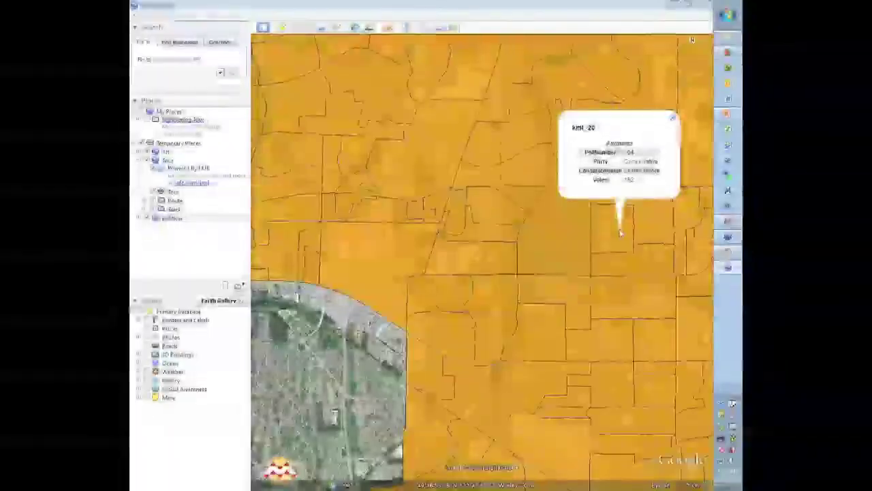
Back in FME, move the writer right and search 'el' on the KMLStyler-to-writer link
key(alt+Tab)
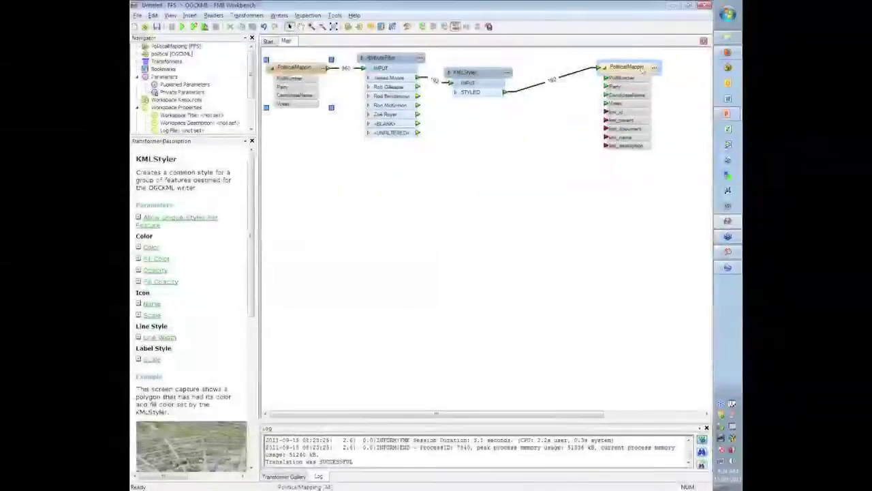
drag(644, 71, 695, 95)
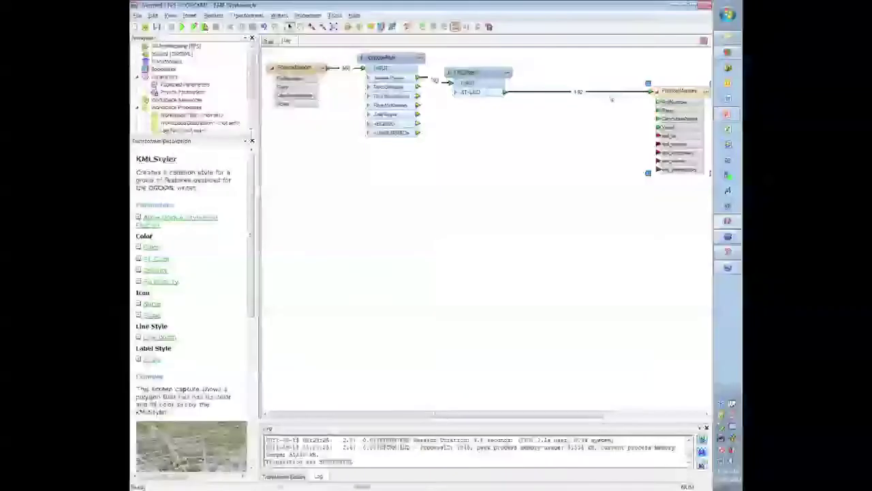
click(611, 96)
text(e)
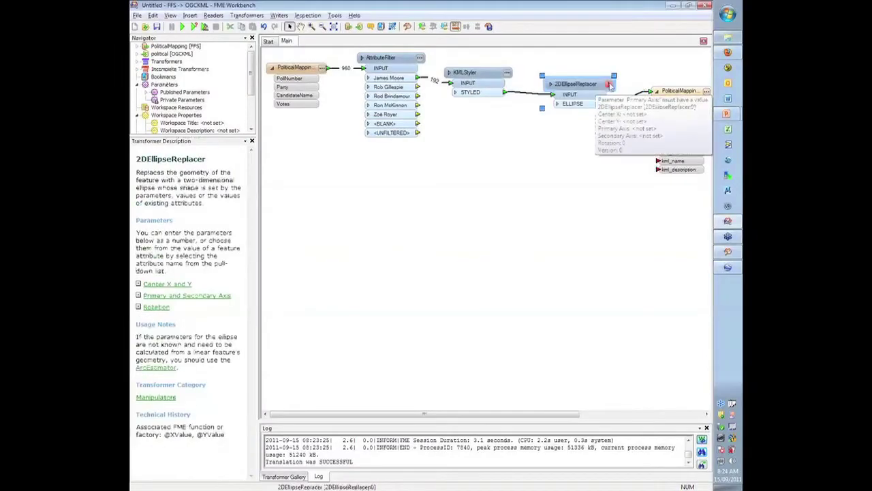
Size the 2DEllipseReplacer's primary and secondary axes by Votes, then rerun the translation with F5
click(609, 85)
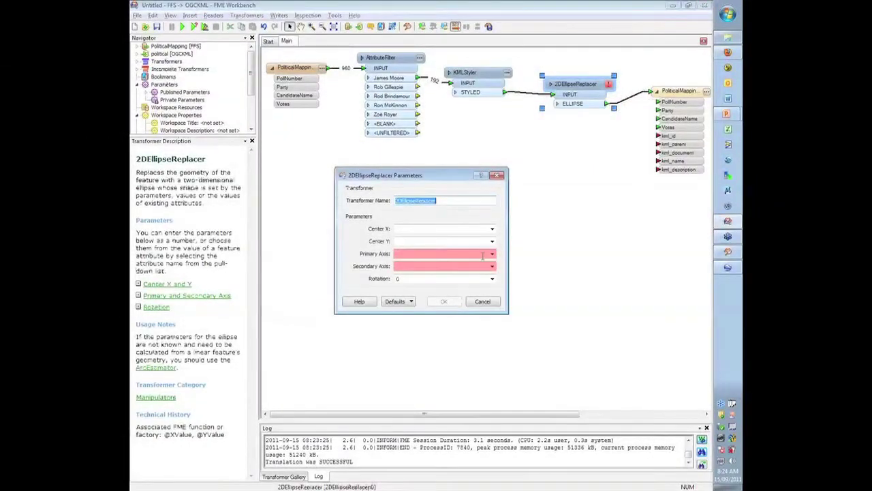
click(492, 254)
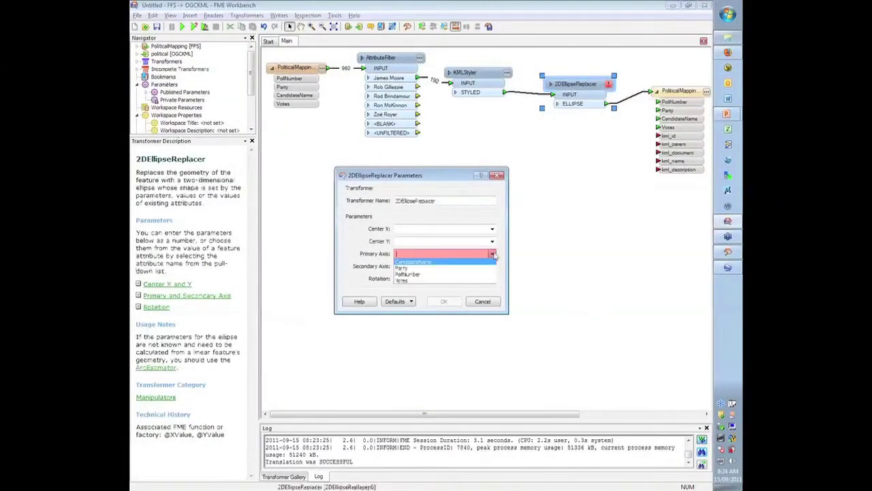
click(451, 281)
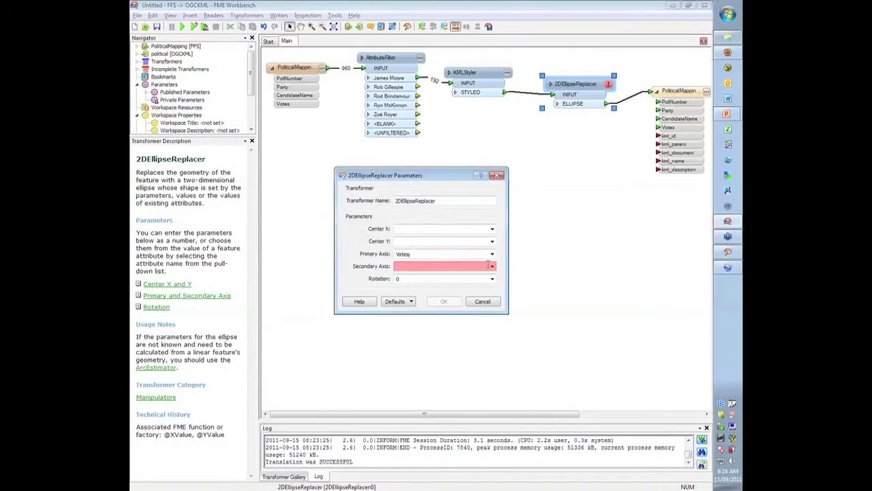
click(491, 266)
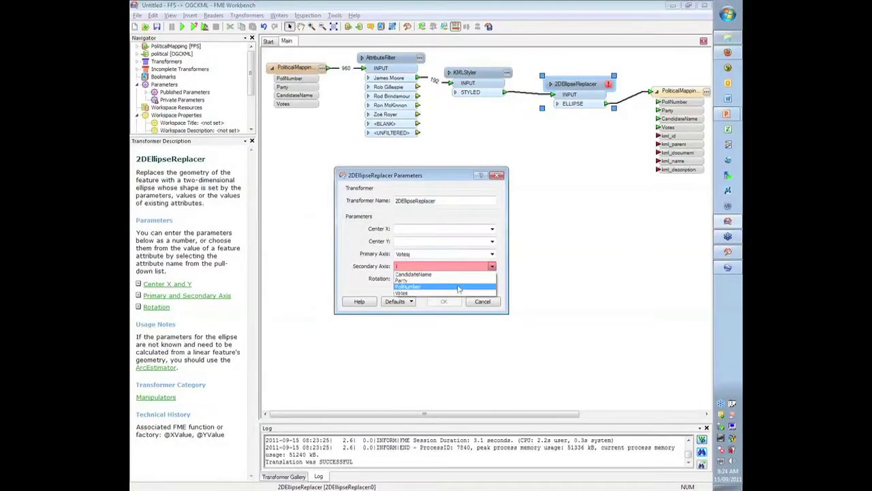
click(453, 293)
click(443, 300)
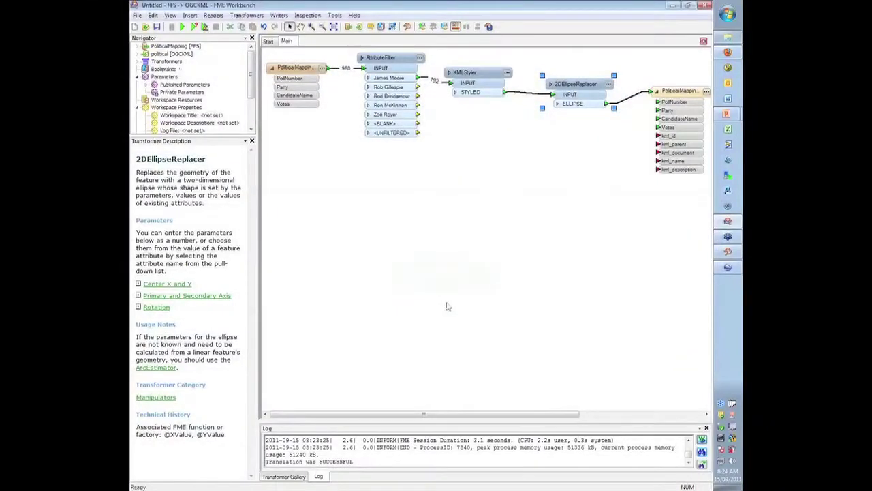
key(F5)
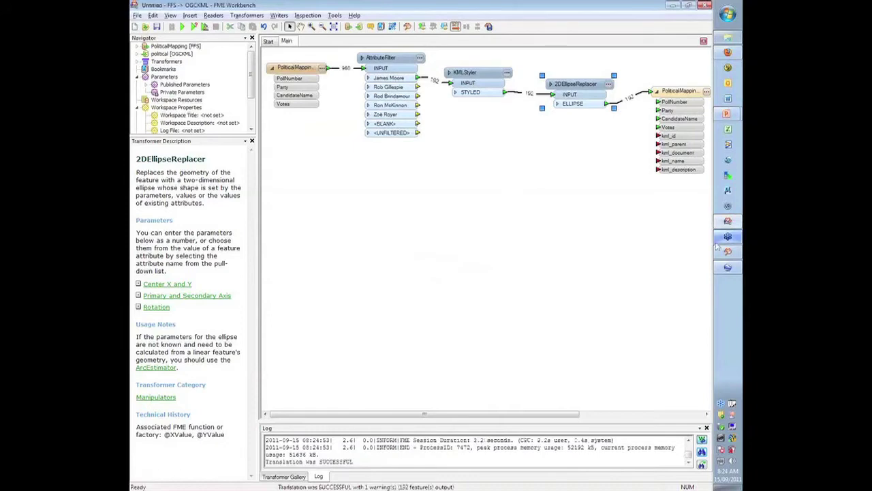
click(727, 268)
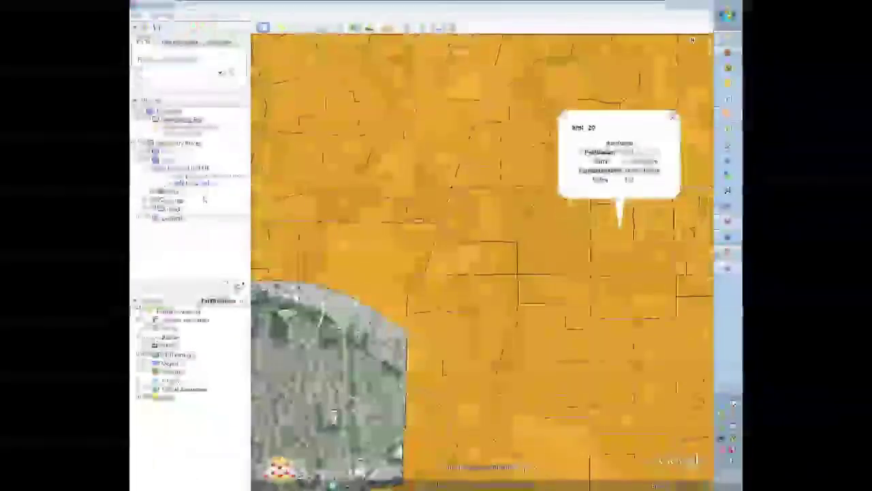
Revert the political layer to show vote-sized orange circles, then return to FME
right_click(169, 219)
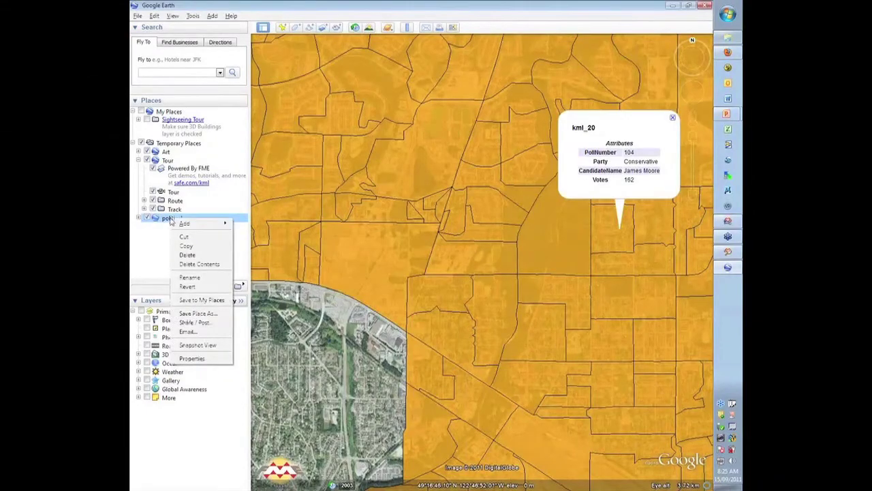
click(188, 286)
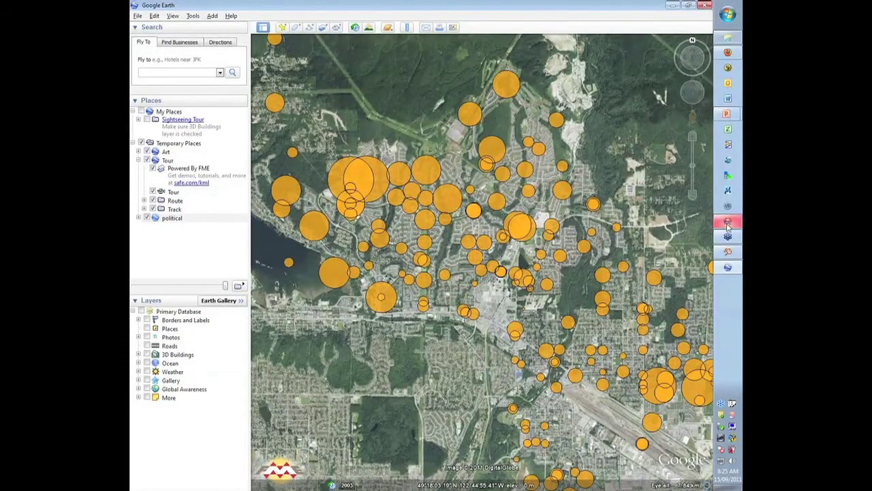
mouse_move(727, 223)
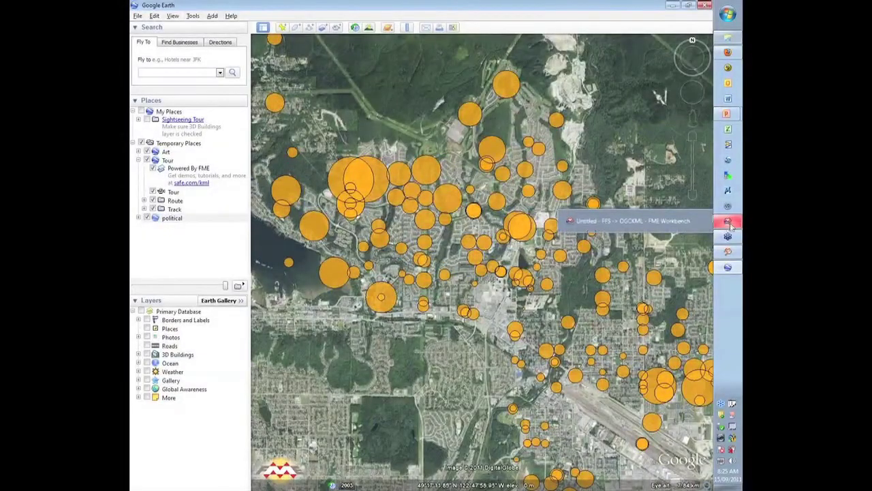
click(727, 222)
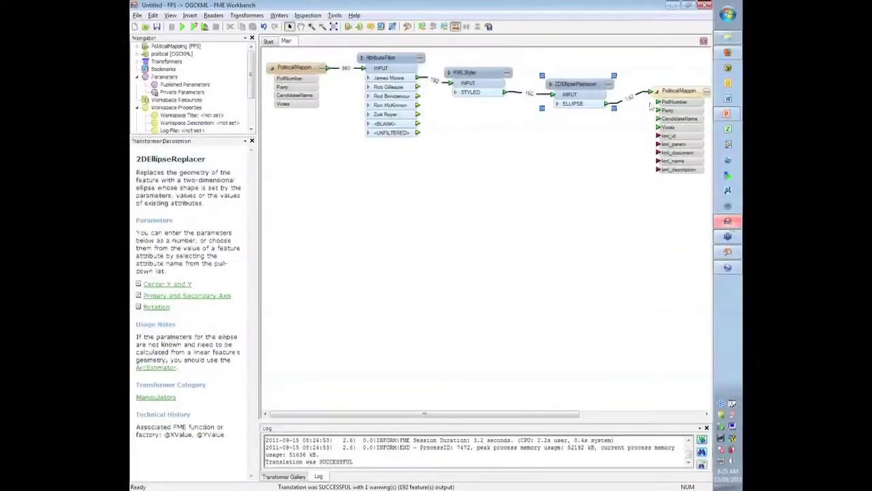
Move the 2DEllipseReplacer down, set the 3DForcer's elevation to Votes, and place it below
drag(580, 87, 478, 151)
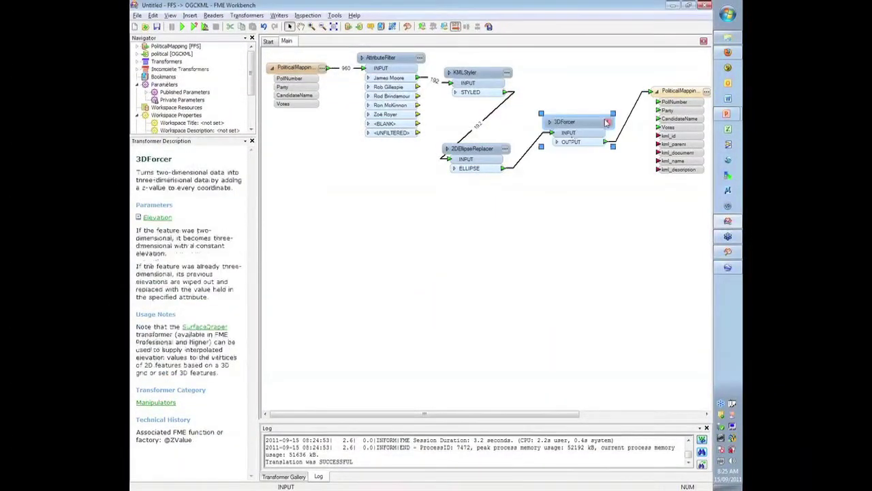
click(607, 122)
click(492, 255)
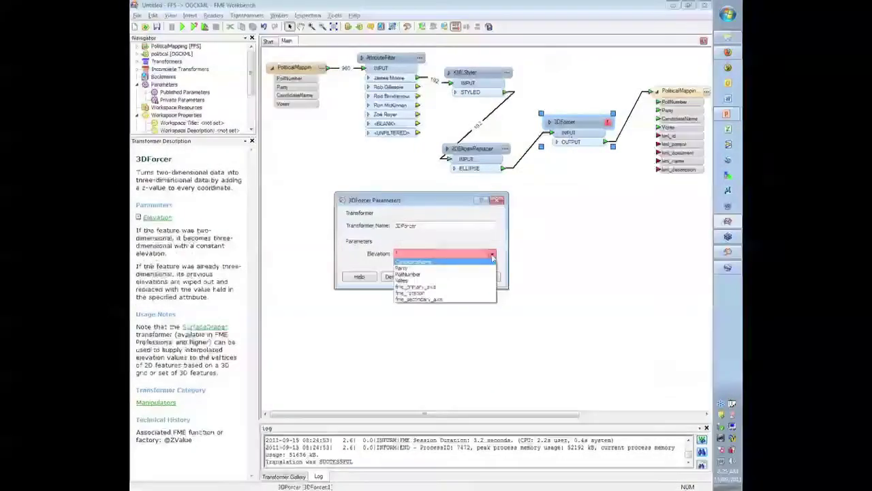
click(450, 280)
click(456, 275)
drag(578, 129, 469, 219)
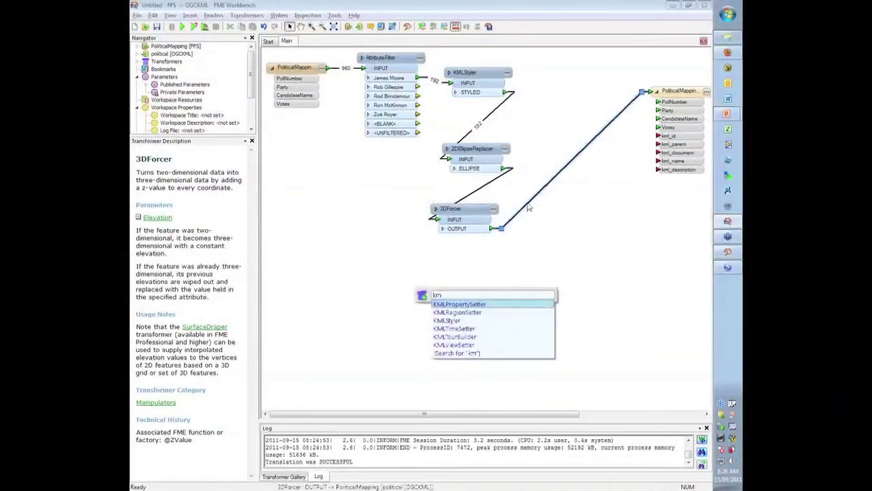
Insert a KMLPropertySetter with Absolute altitude mode and Extrude set to Yes, then rerun the translation
text(lp)
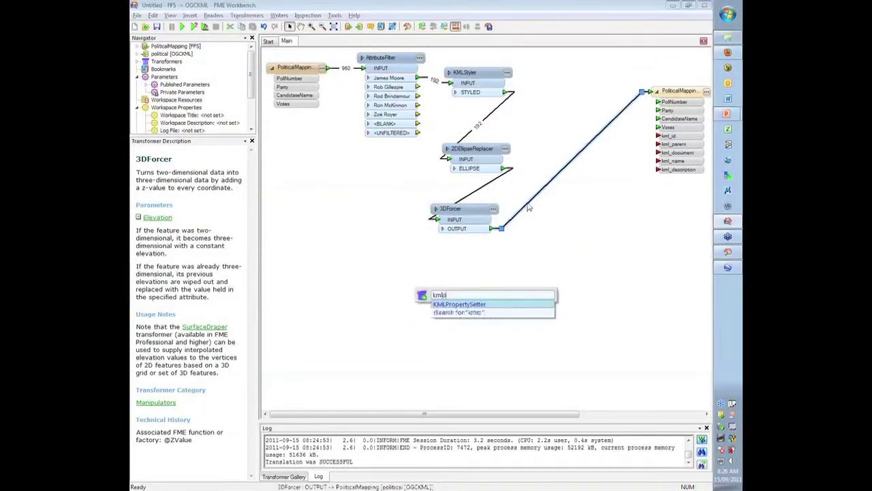
key(Return)
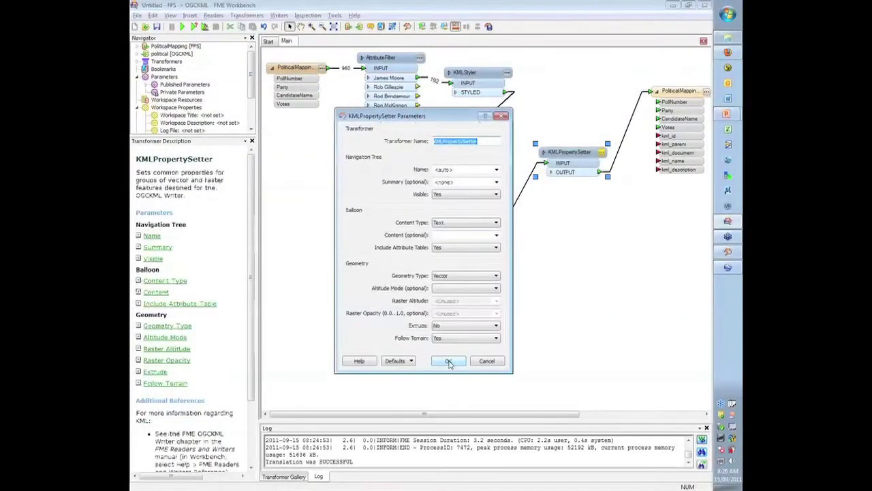
click(497, 289)
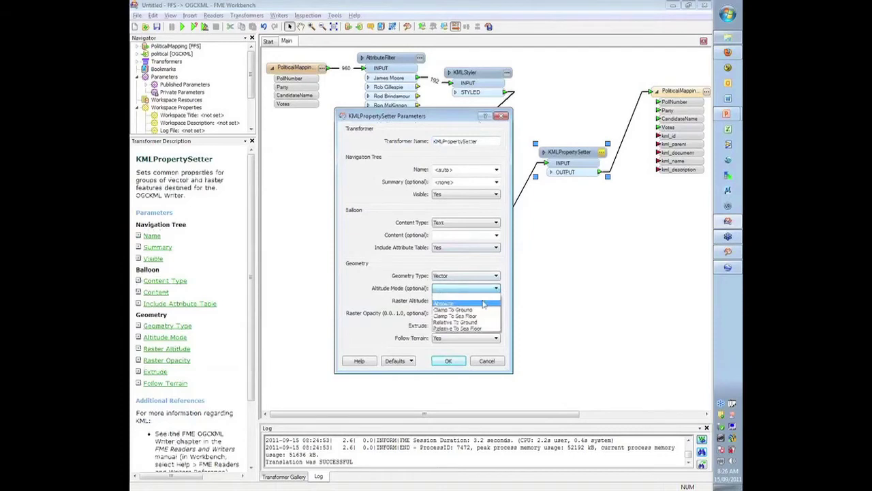
click(483, 304)
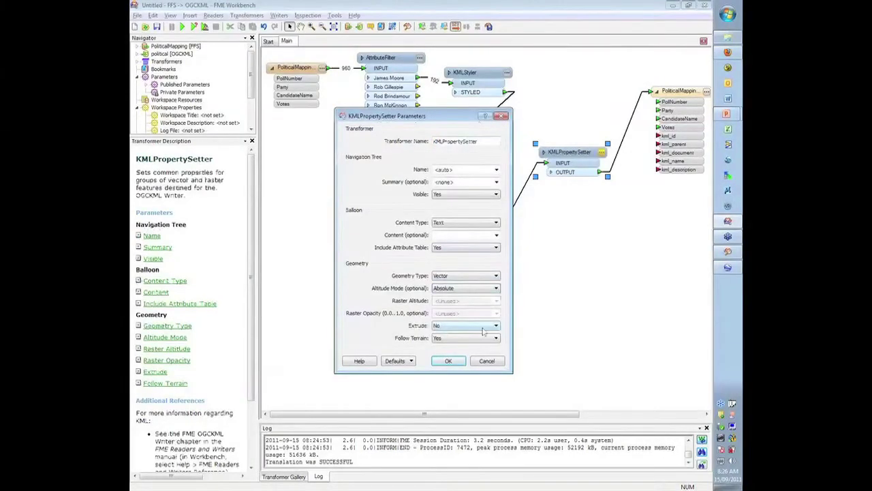
click(483, 327)
click(476, 333)
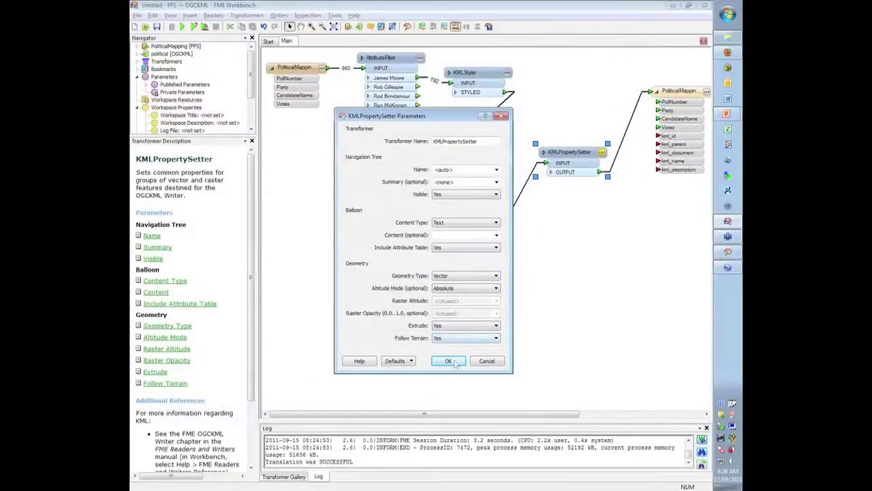
click(449, 361)
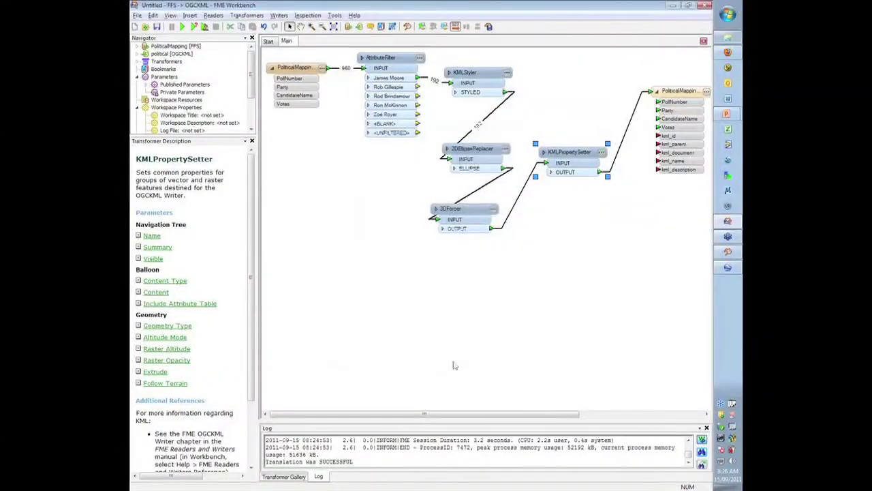
key(F5)
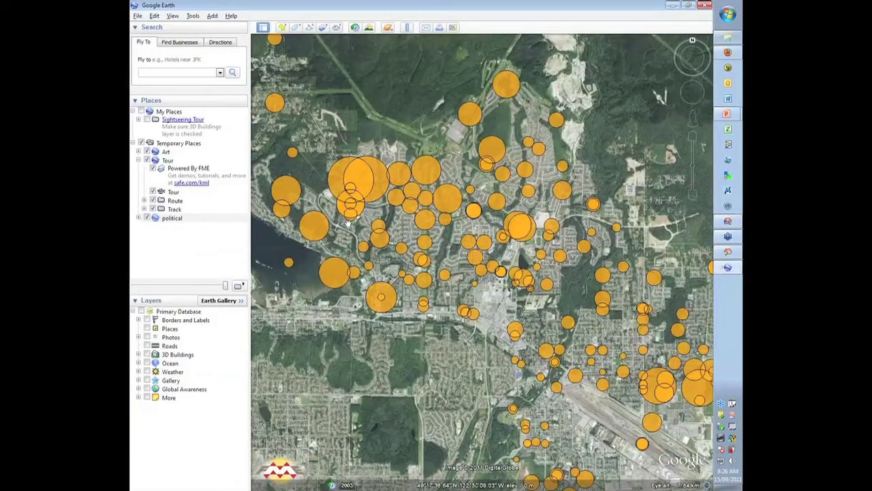
Refresh the political layer in Google Earth to show the extruded orange cylinders, then return to FME Workbench
right_click(175, 218)
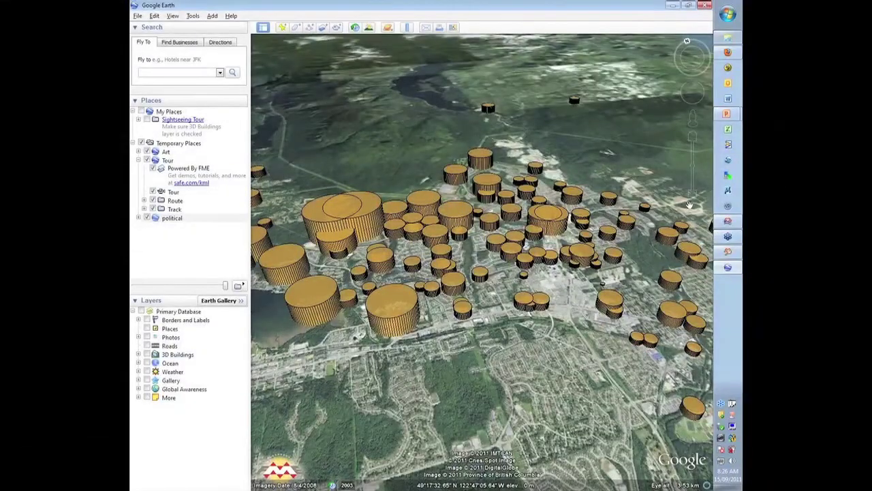
click(728, 223)
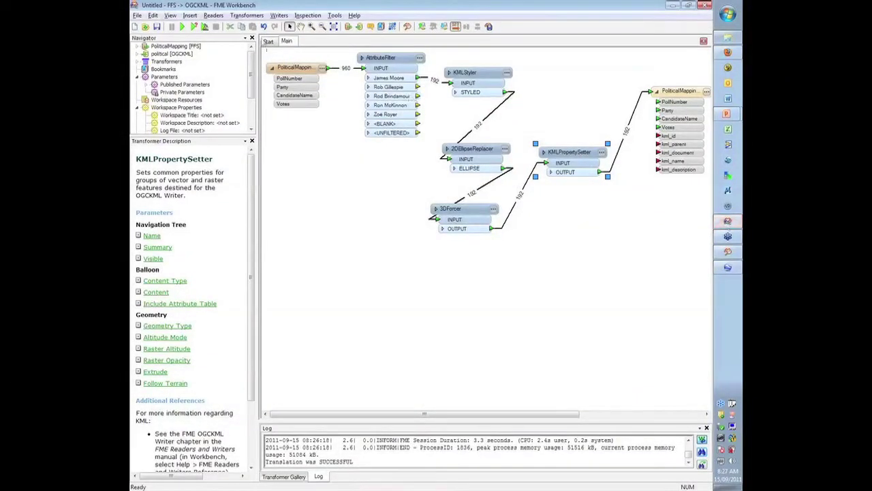
Open PollWinnerMap.fmw from the start page without saving the current workspace, and zoom to its extents
click(268, 41)
click(299, 171)
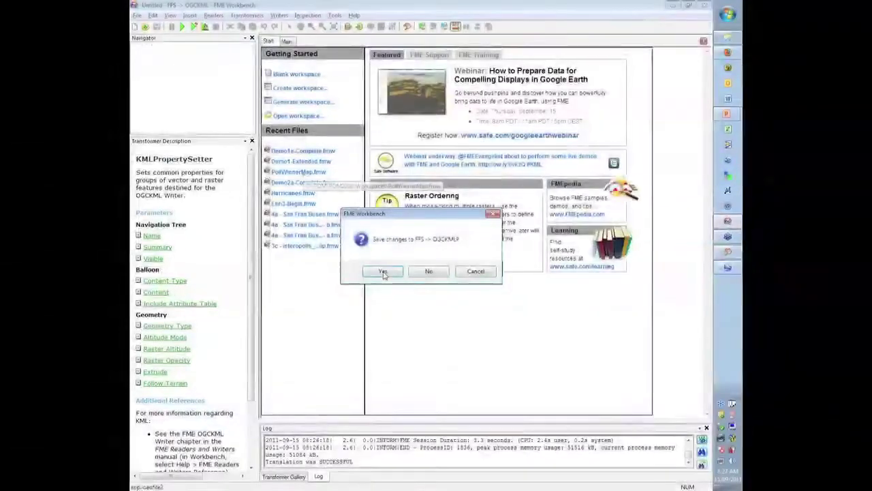
click(429, 271)
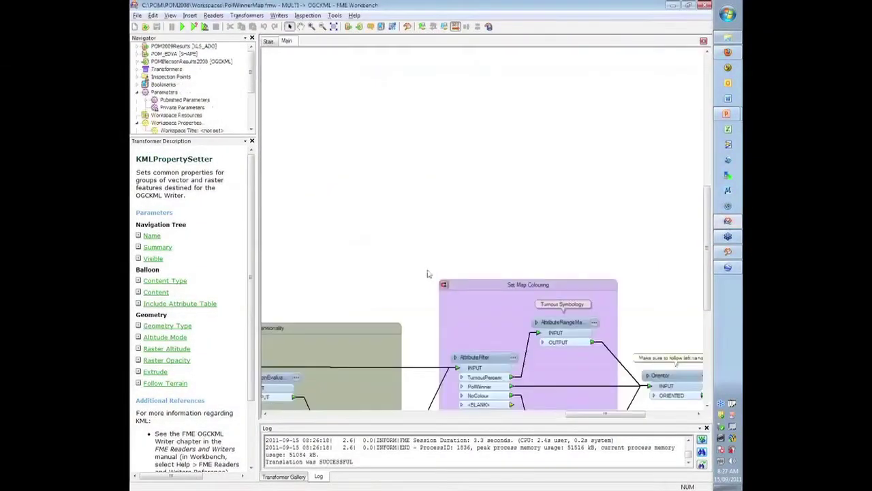
click(333, 26)
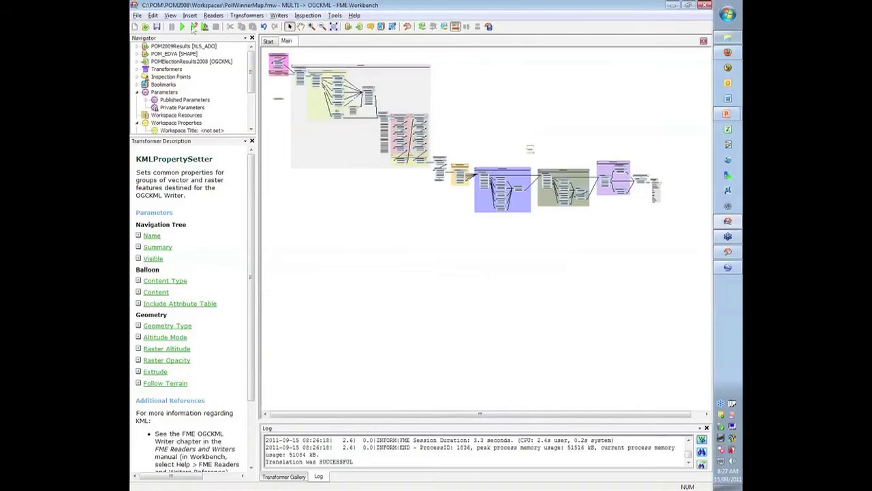
Check the poll choices in Translation Parameters, cancel without running, and open a file browser
click(194, 27)
click(479, 210)
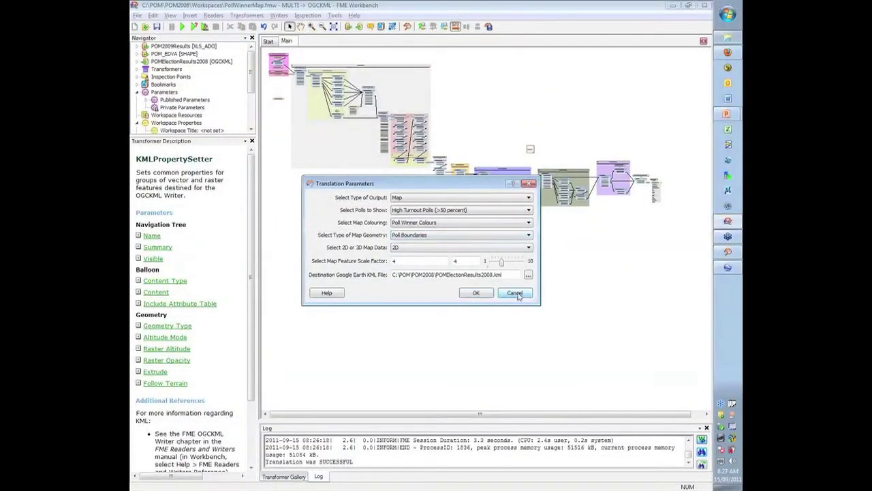
click(516, 293)
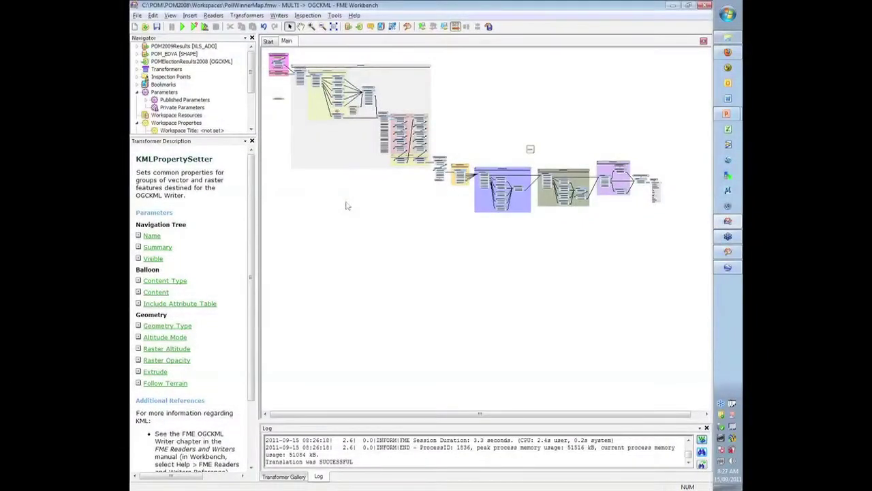
click(725, 39)
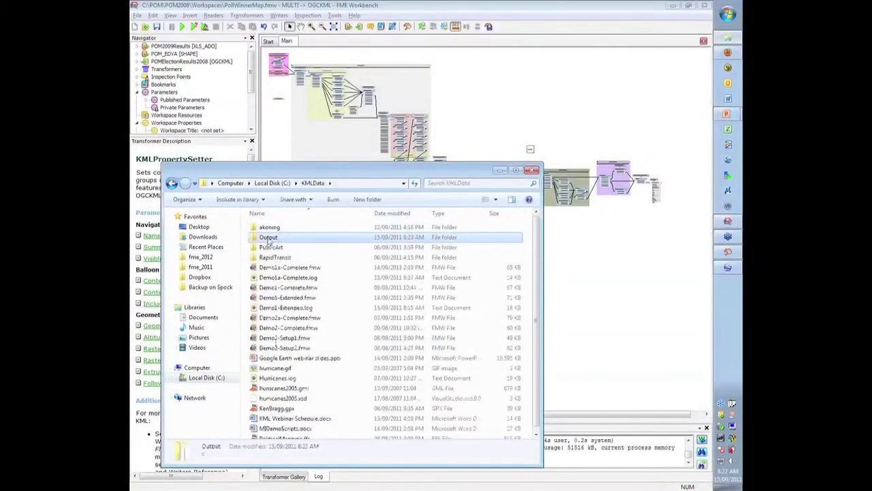
Copy art.kml from the C:\KMLData\Output folder
double_click(269, 238)
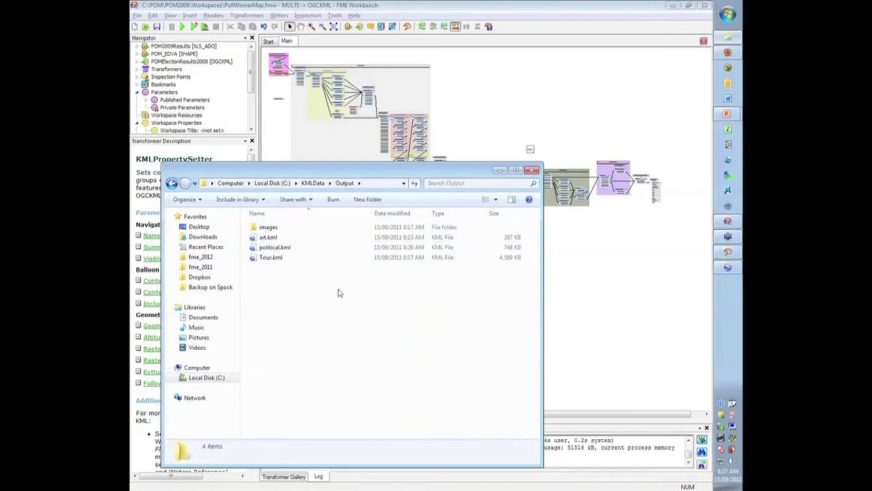
right_click(271, 238)
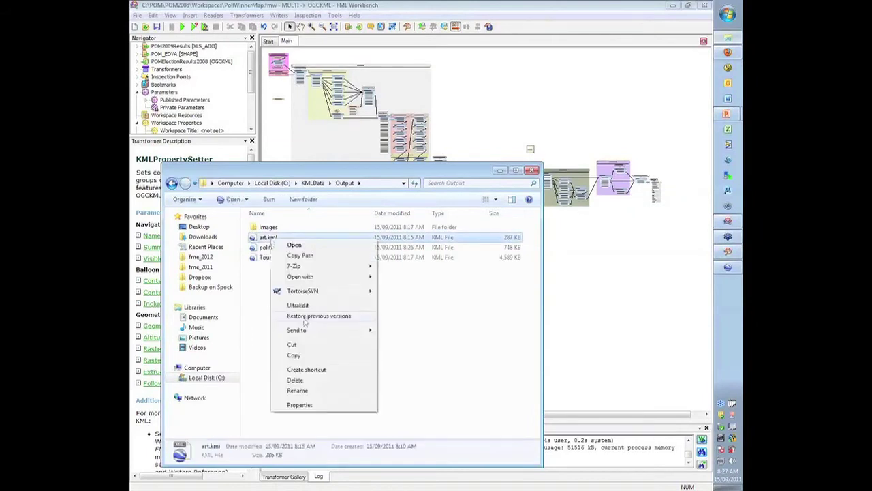
click(318, 357)
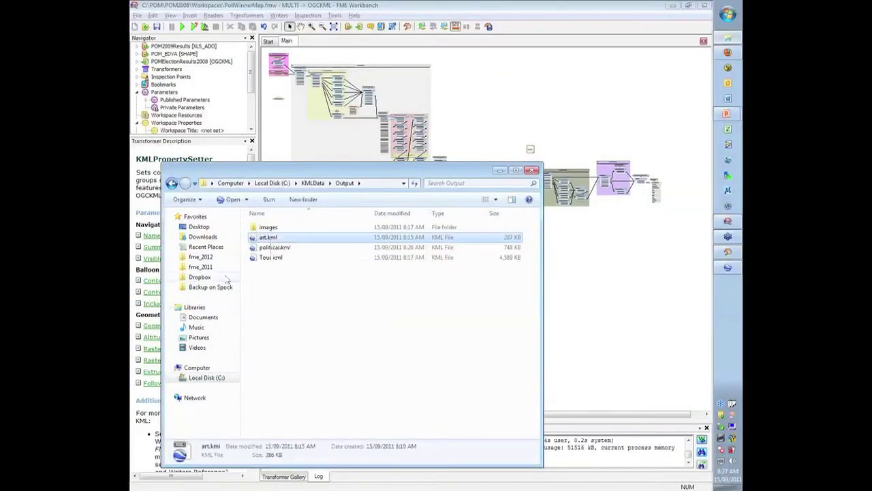
Paste art.kml into Dropbox\Public and view its sharing options
click(200, 276)
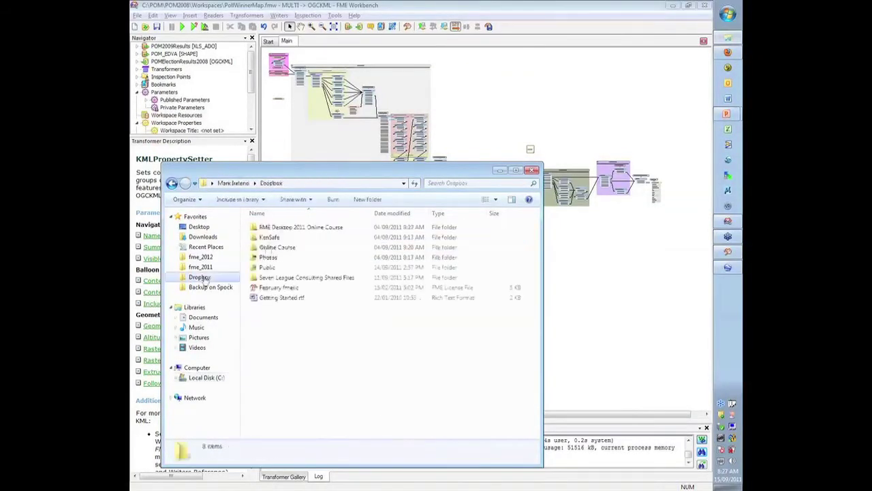
double_click(269, 267)
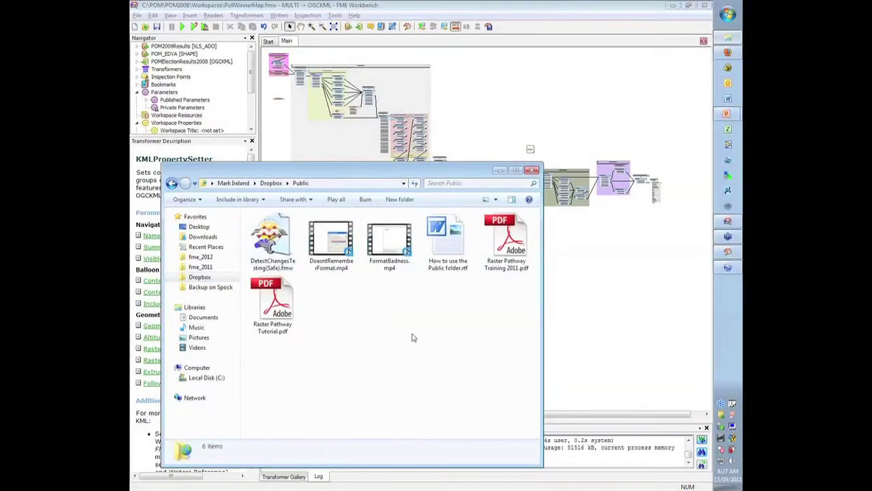
right_click(370, 316)
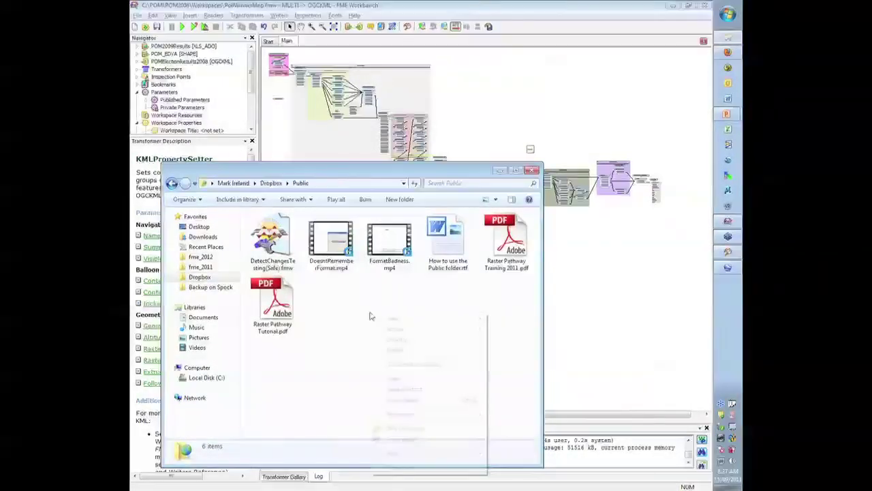
click(393, 379)
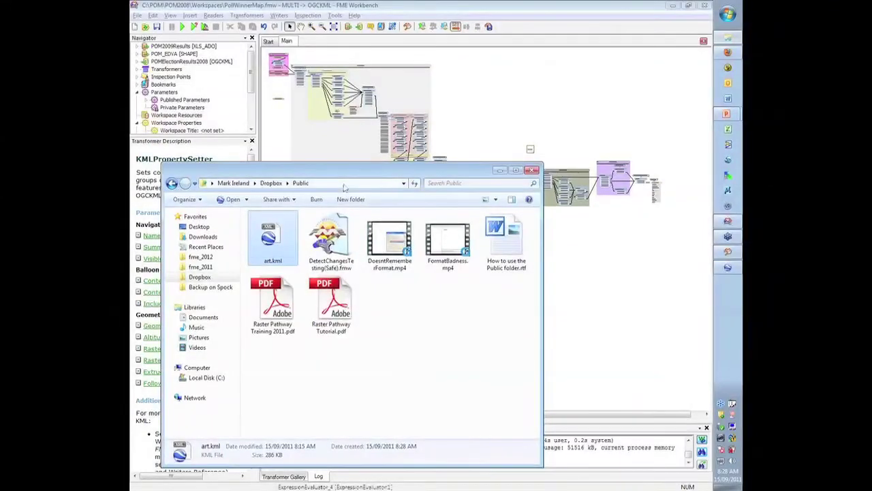
right_click(269, 246)
mouse_move(327, 295)
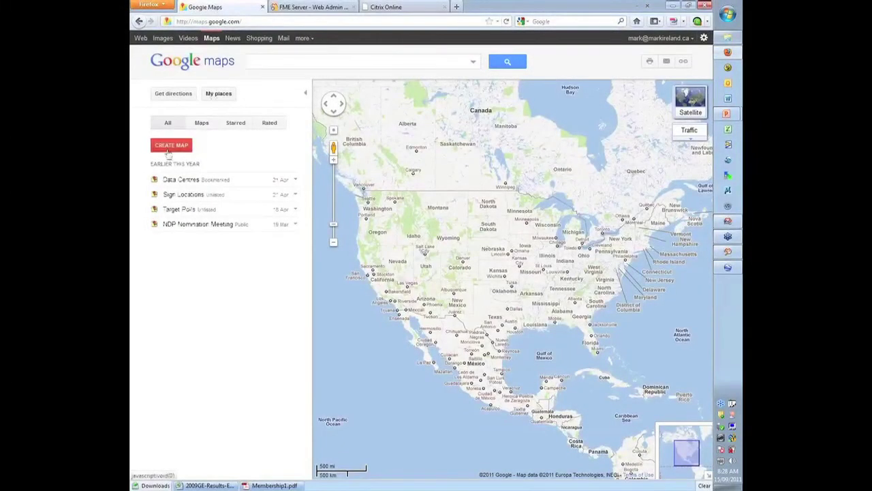
Create a new Google Maps map, try importing KML by 'dropbox' URL and file browse, then cancel the import
click(171, 145)
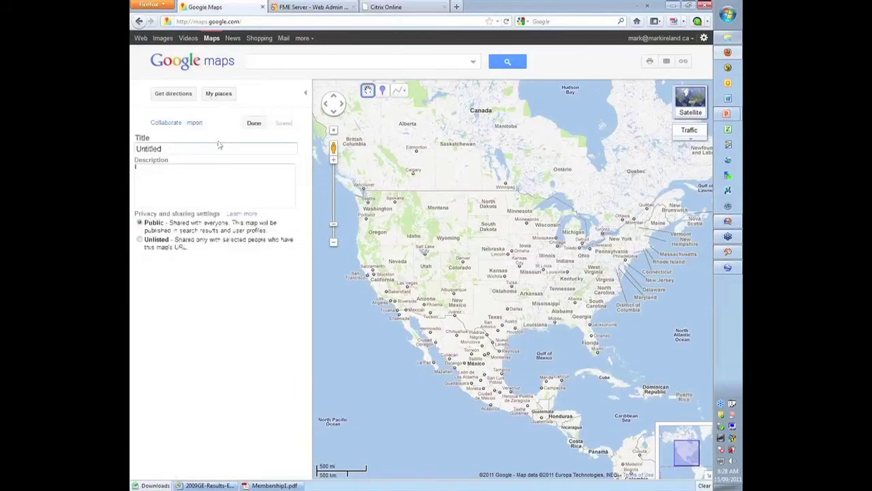
click(195, 123)
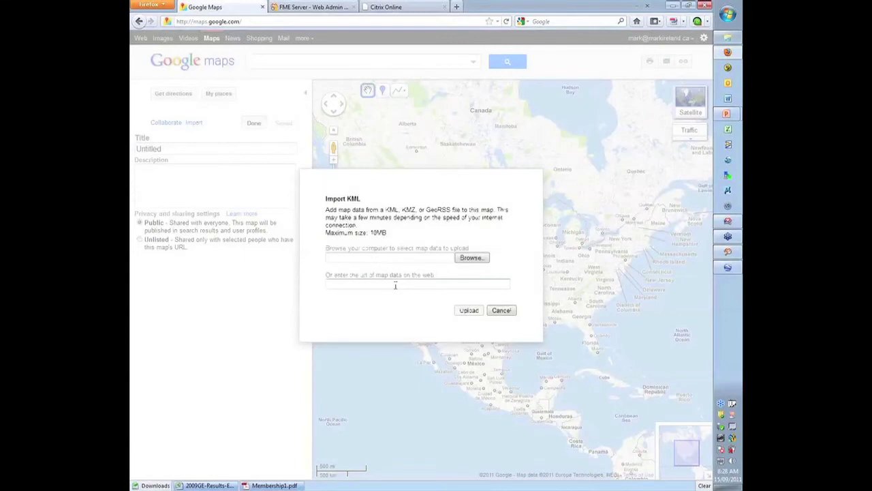
click(395, 284)
text(drop)
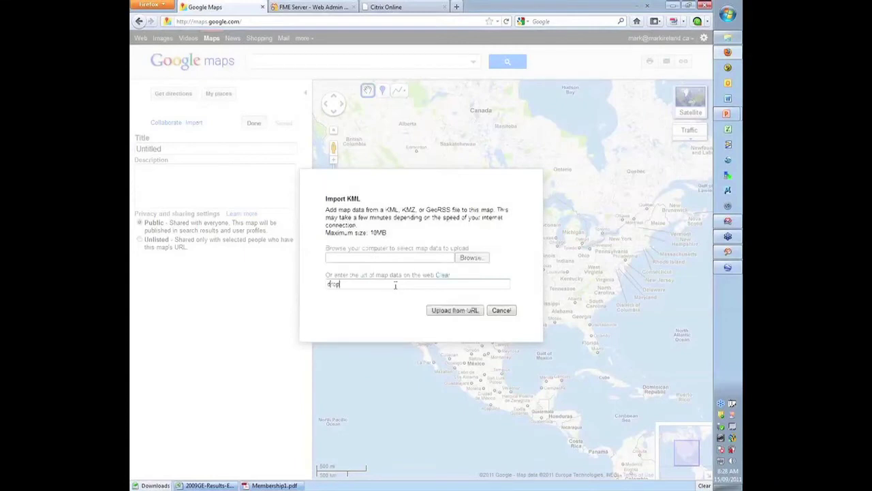
text(box)
key(BackSpace)
key(BackSpace)
key(BackSpace)
key(BackSpace)
key(BackSpace)
key(BackSpace)
key(BackSpace)
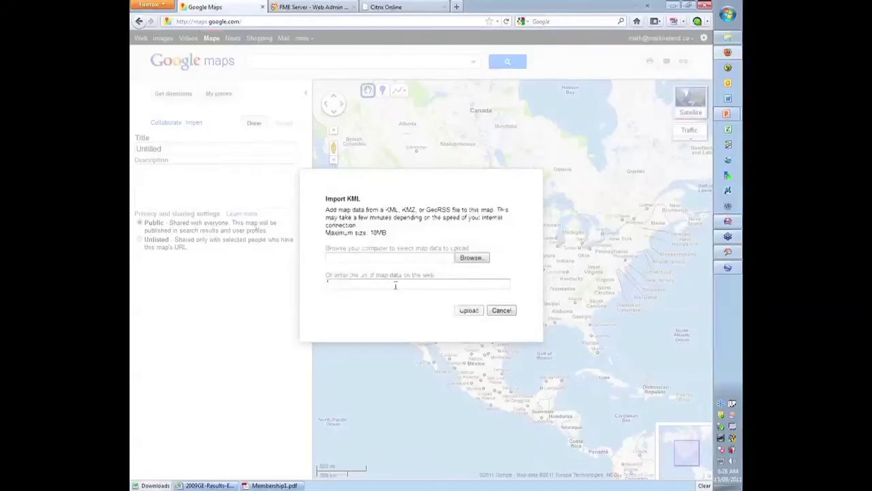
click(471, 258)
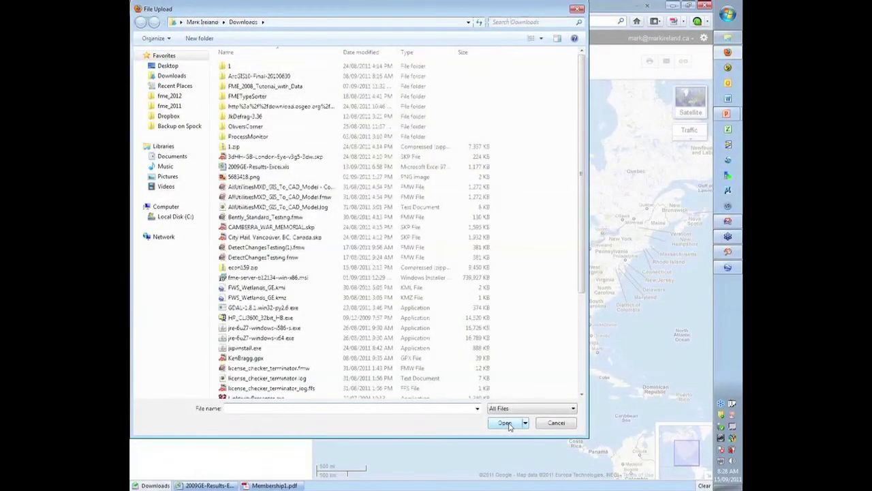
click(552, 424)
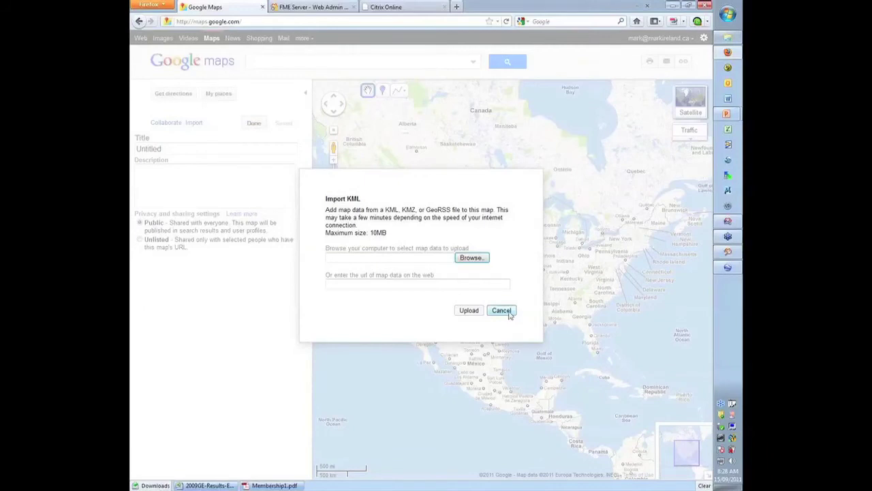
click(502, 311)
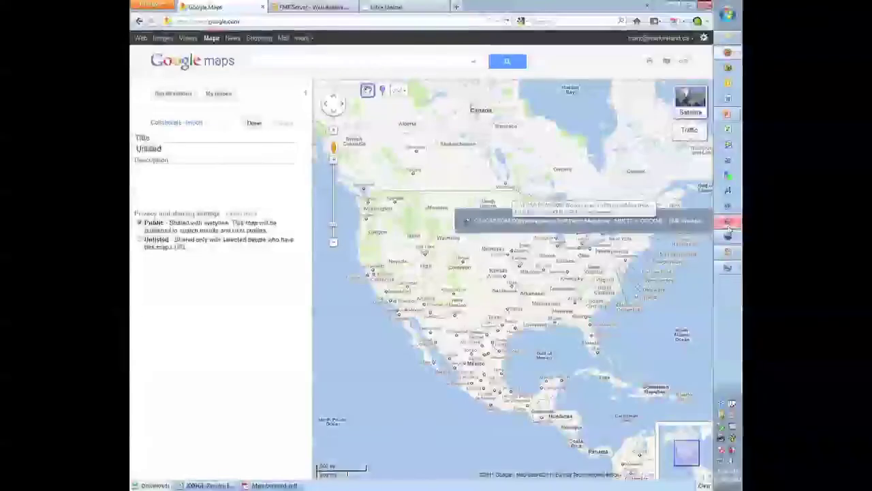
Bring FME Workbench to the front and show its Start page
click(477, 221)
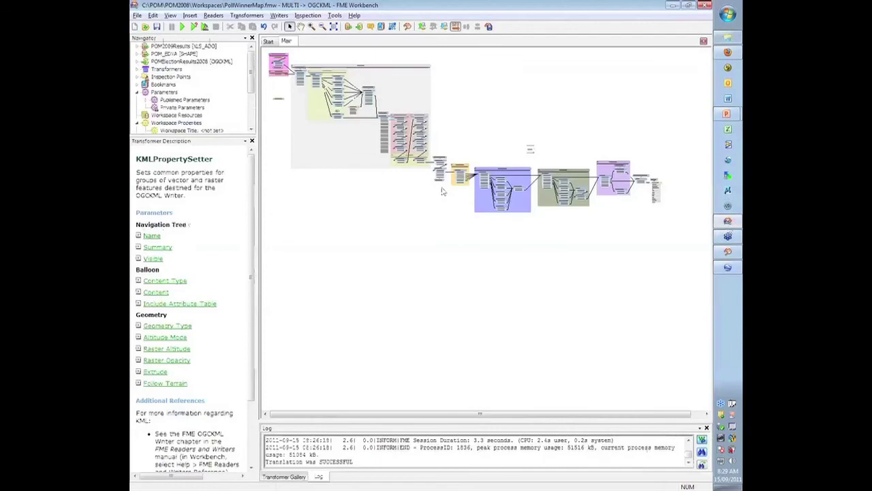
click(269, 41)
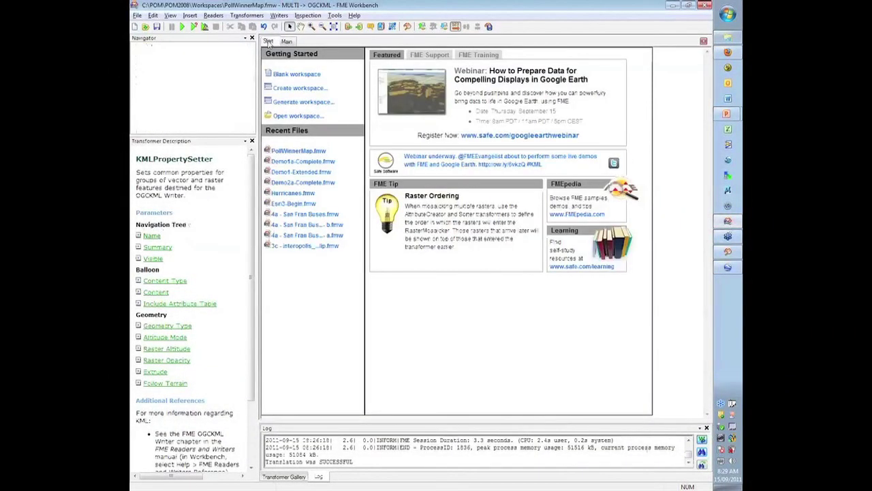